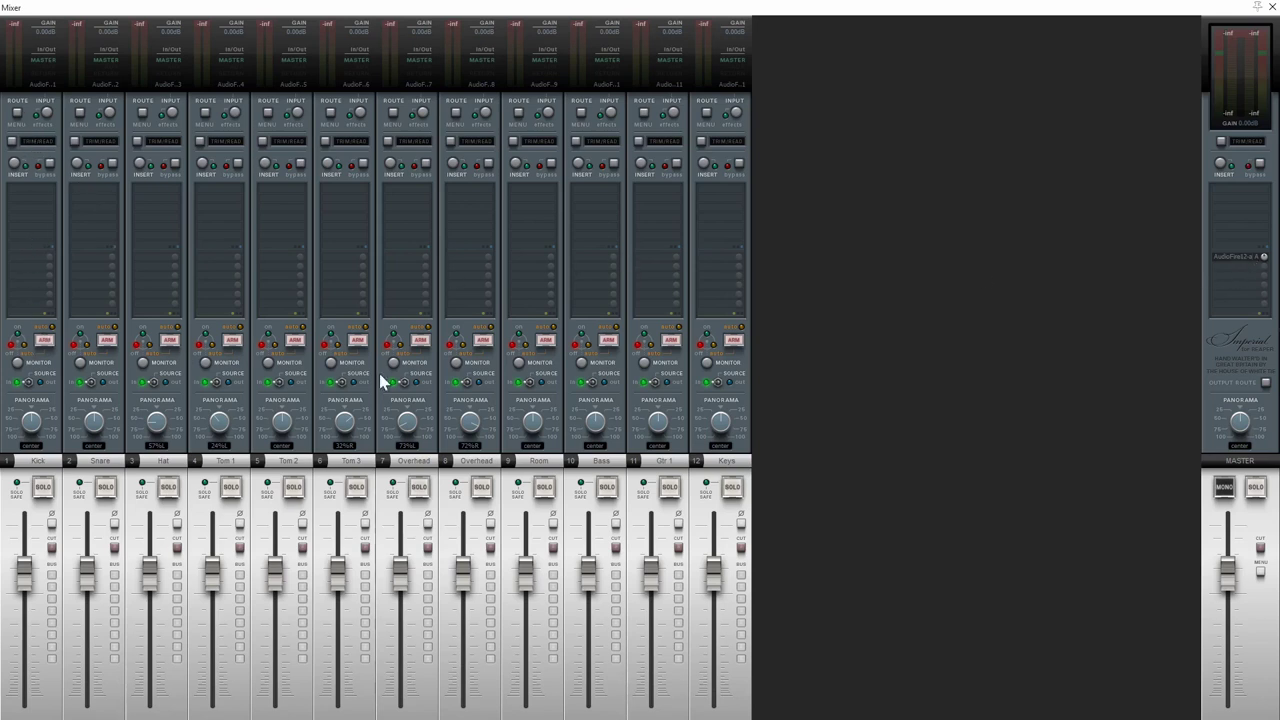
- Turn off the Kick track's master send and route it to the mono hardware output AudioFire12 Analog Out 1
left_click(16, 116)
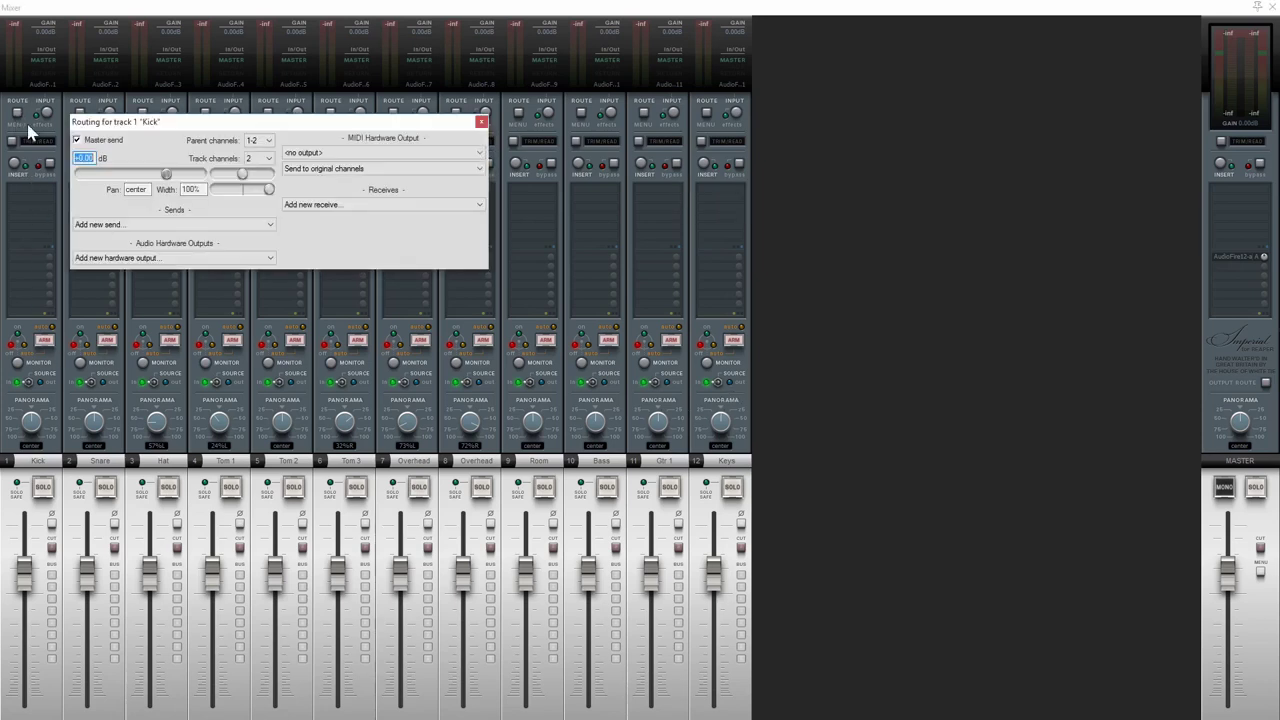
left_click(77, 141)
left_click(232, 259)
left_click_drag(270, 322, 270, 379)
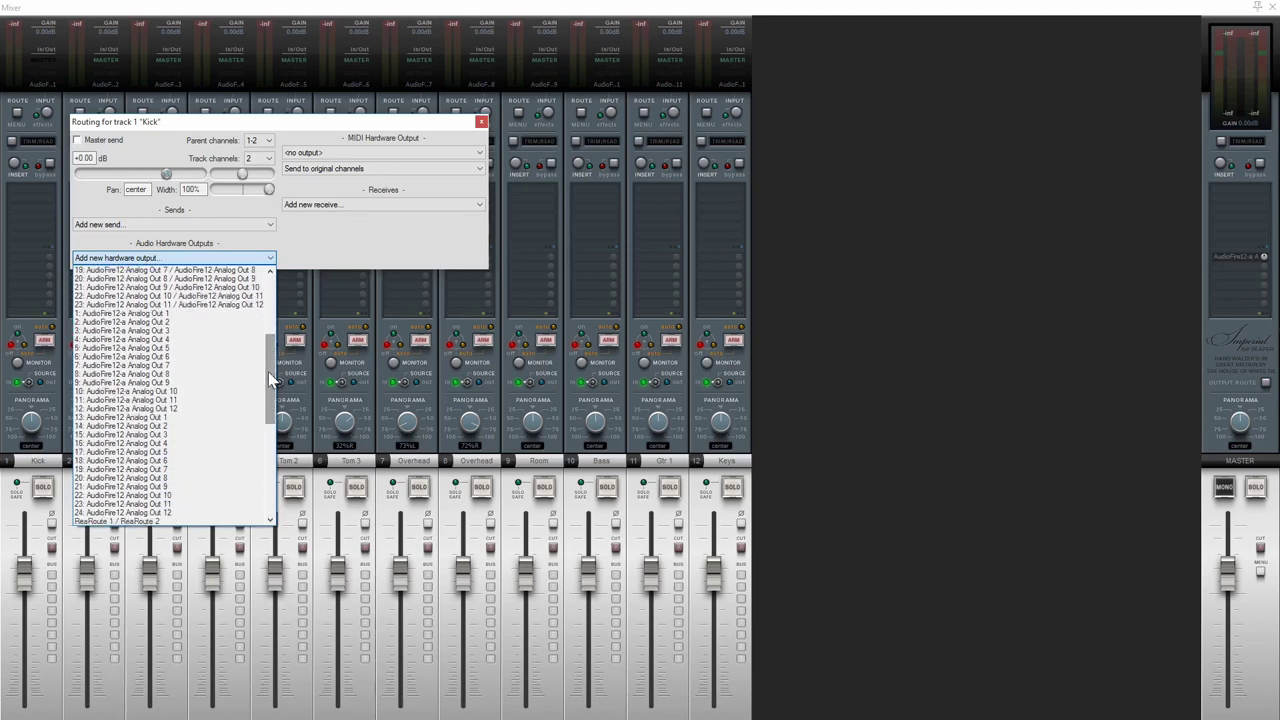
left_click(193, 421)
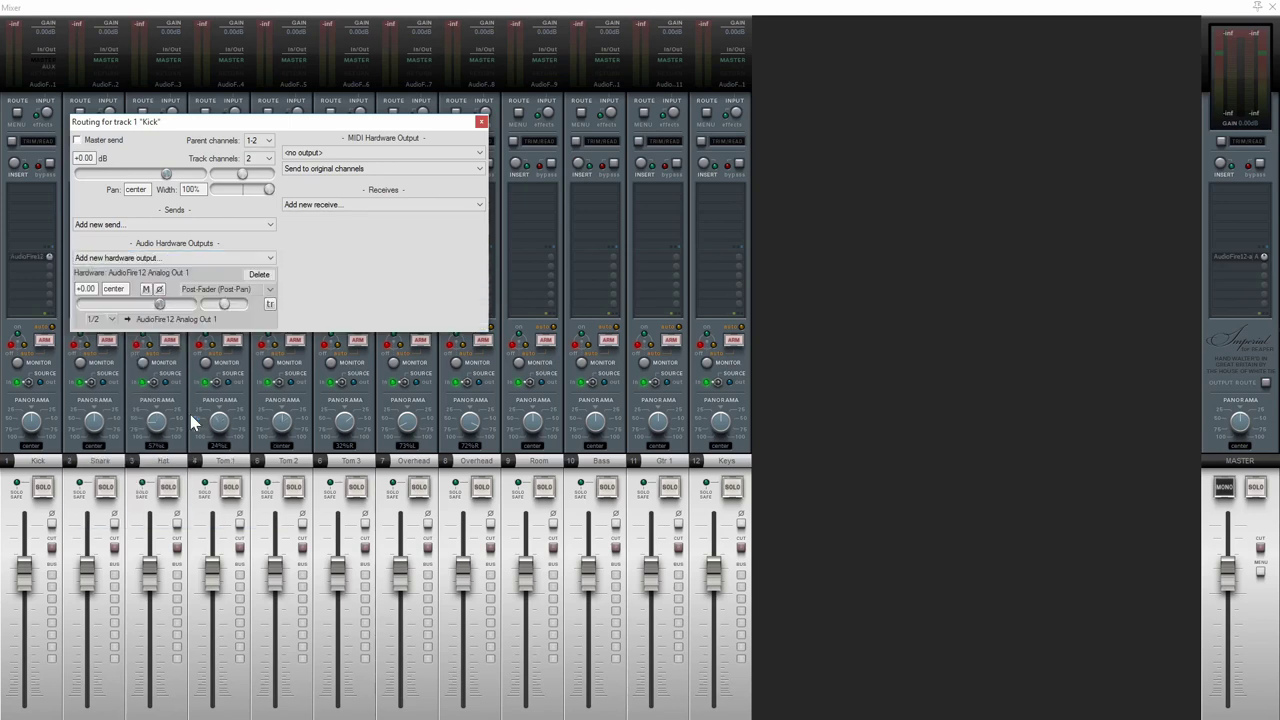
left_click(481, 122)
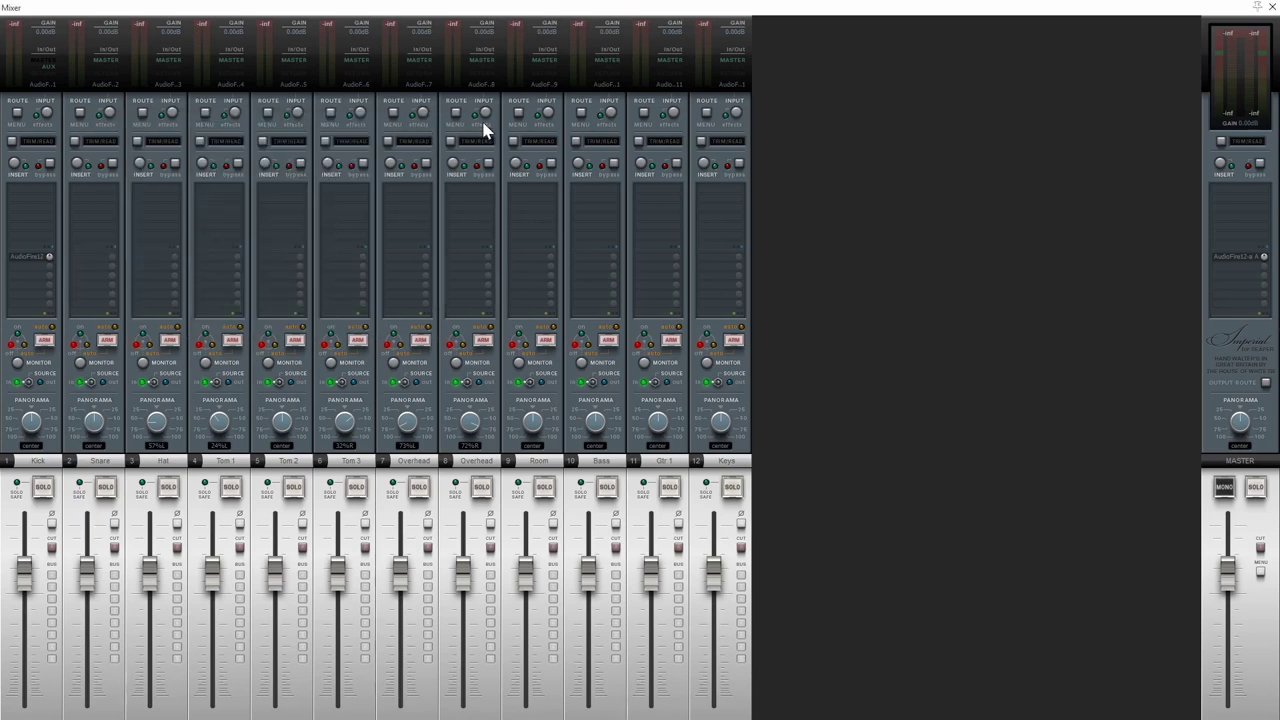
- Turn off the Snare track's master send and route it to the mono hardware output AudioFire12 Analog Out 2
left_click(79, 113)
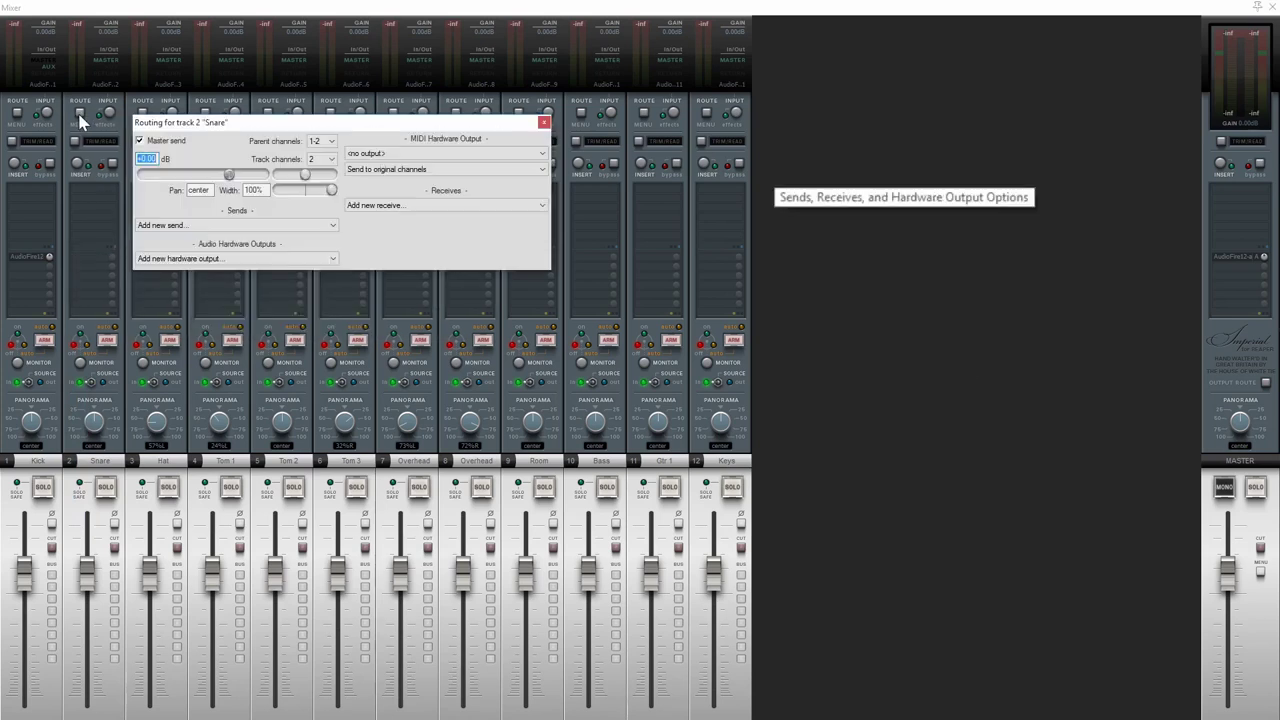
left_click(165, 145)
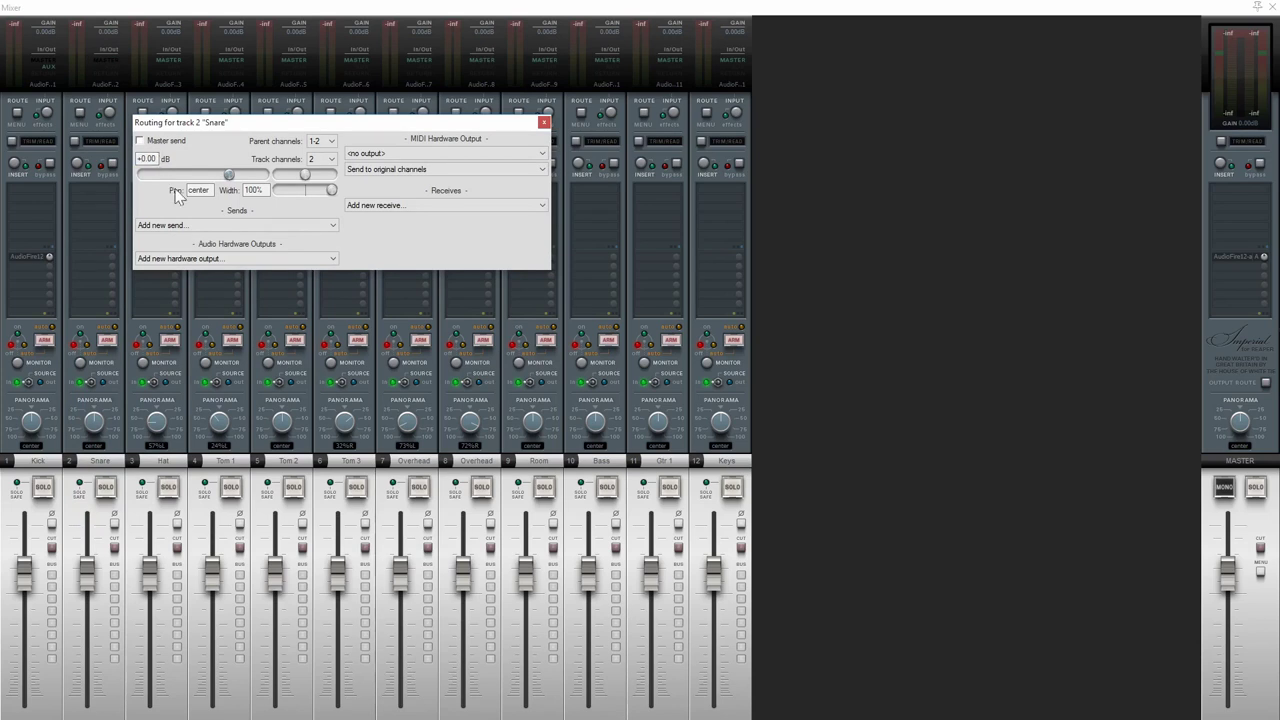
left_click(232, 259)
scroll(284, 374, "down", 10)
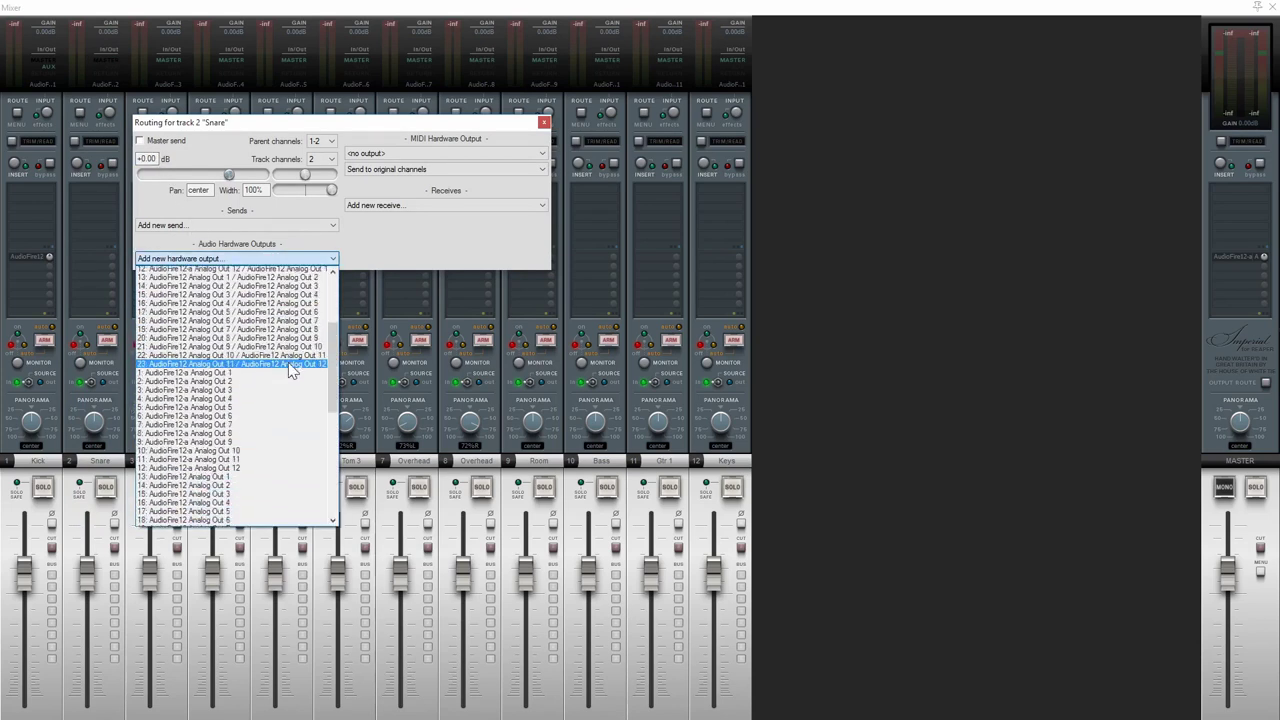
scroll(284, 374, "down", 1)
left_click(236, 419)
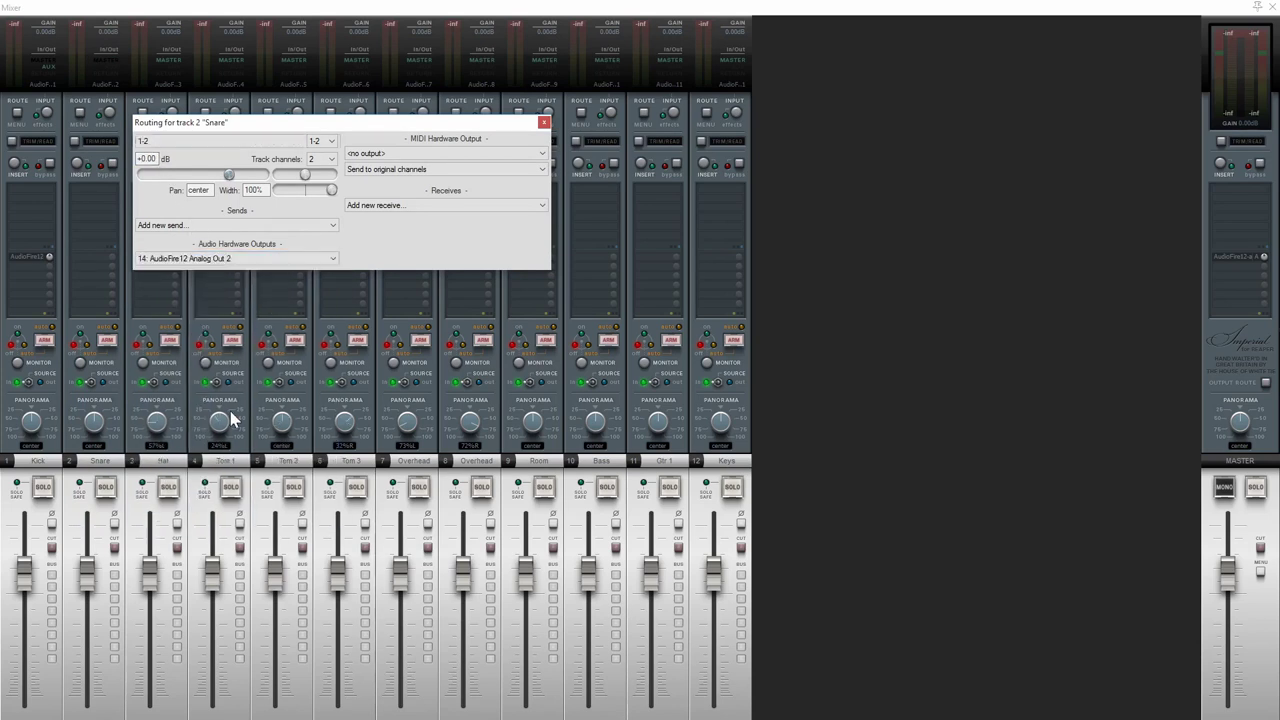
left_click(543, 122)
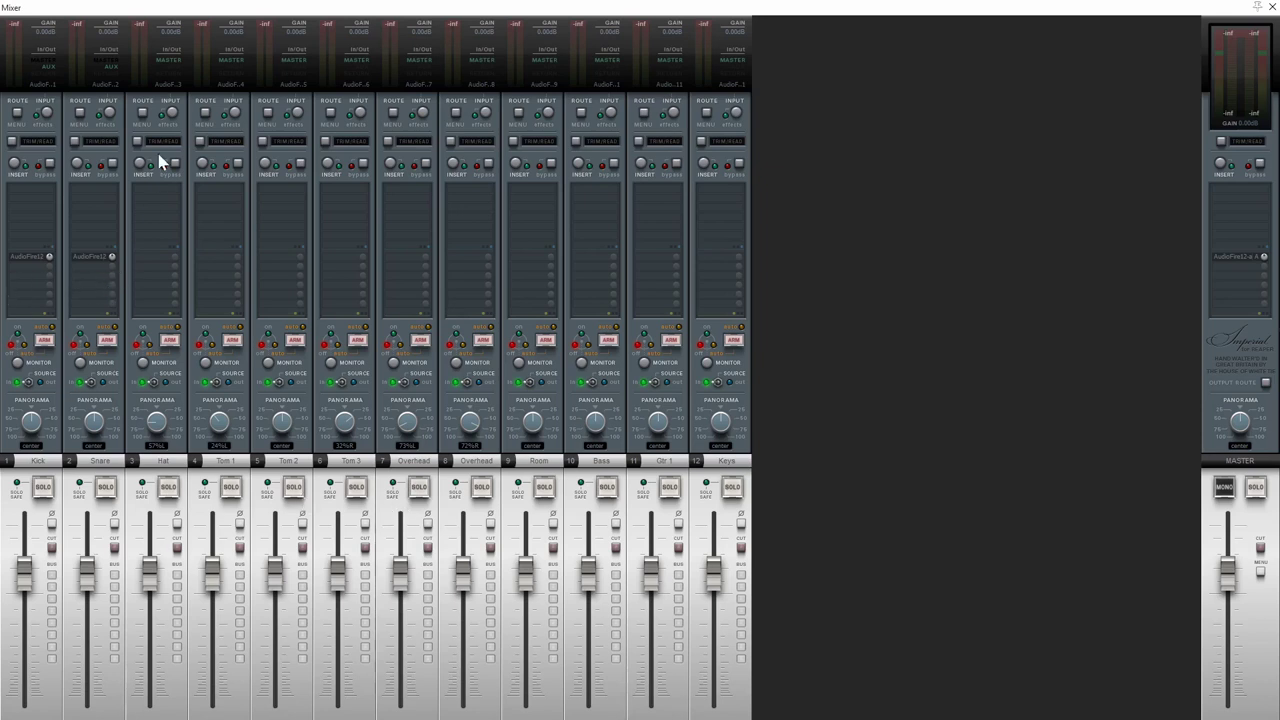
- Turn off the Hat track's master send and route it to the stereo hardware output AudioFire12 Analog Out 5 / Analog Out 6
left_click(143, 115)
left_click(204, 143)
left_click(289, 262)
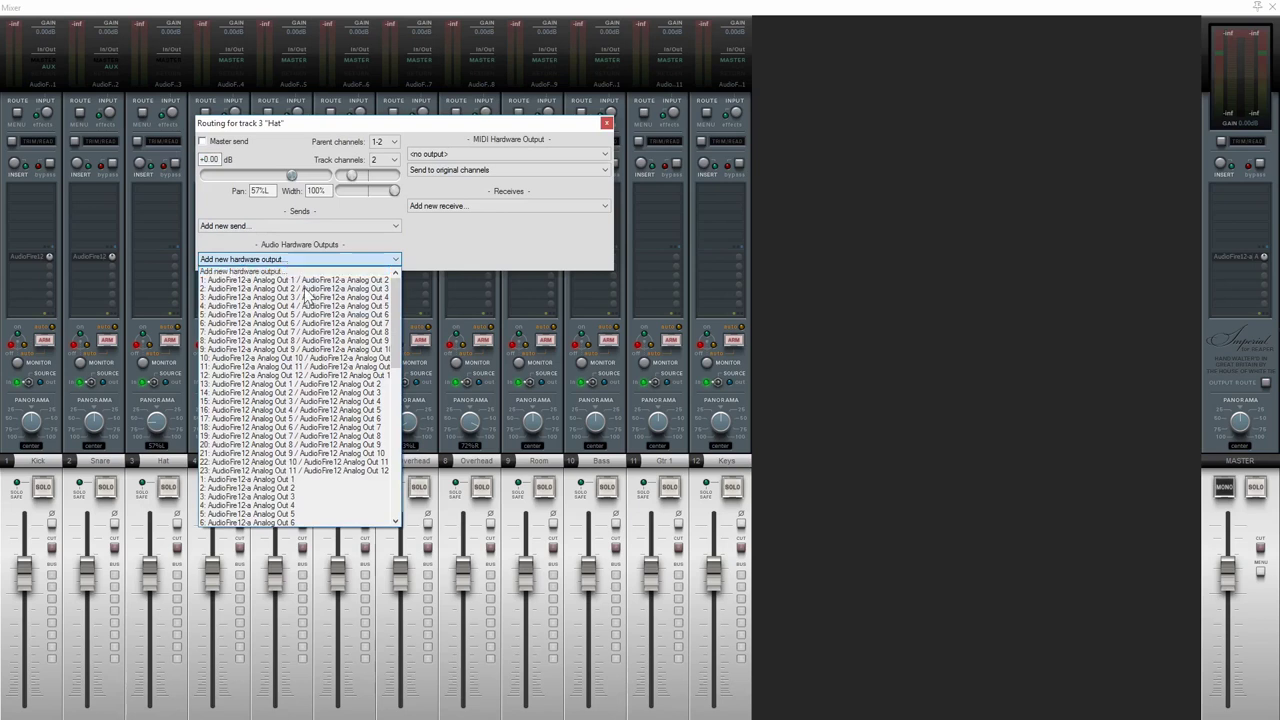
scroll(338, 343, "down", 5)
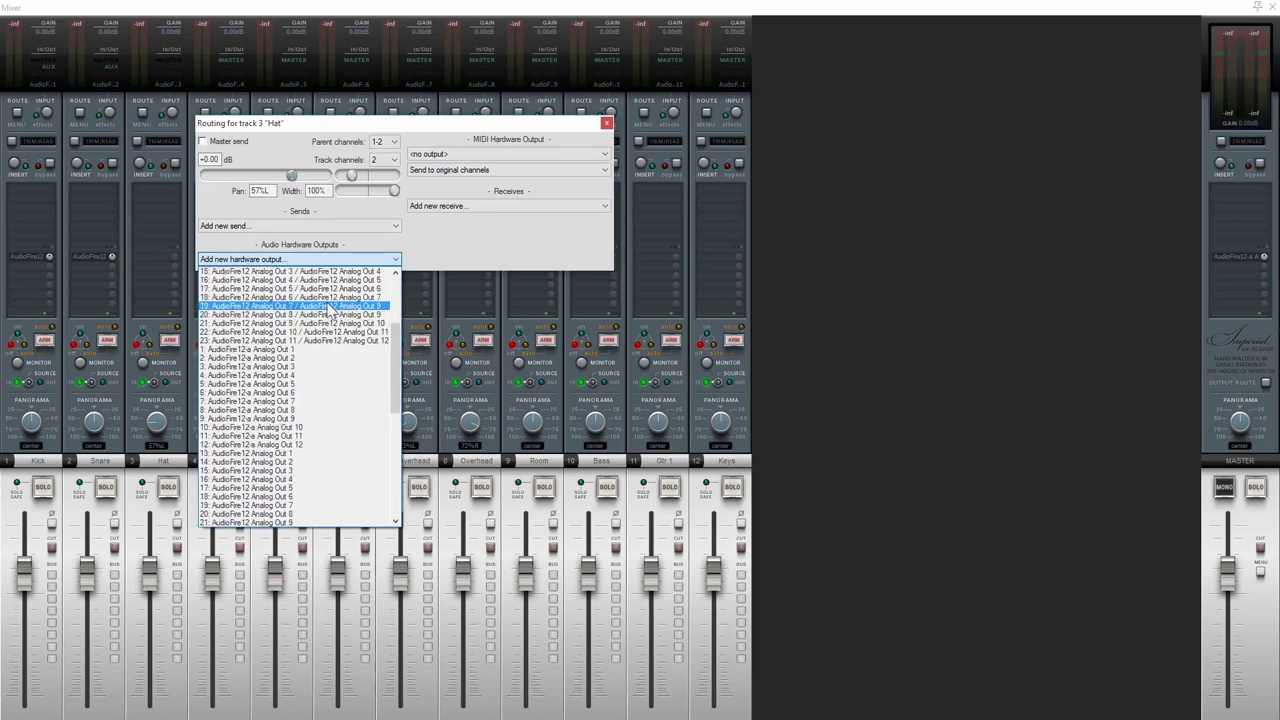
left_click(287, 289)
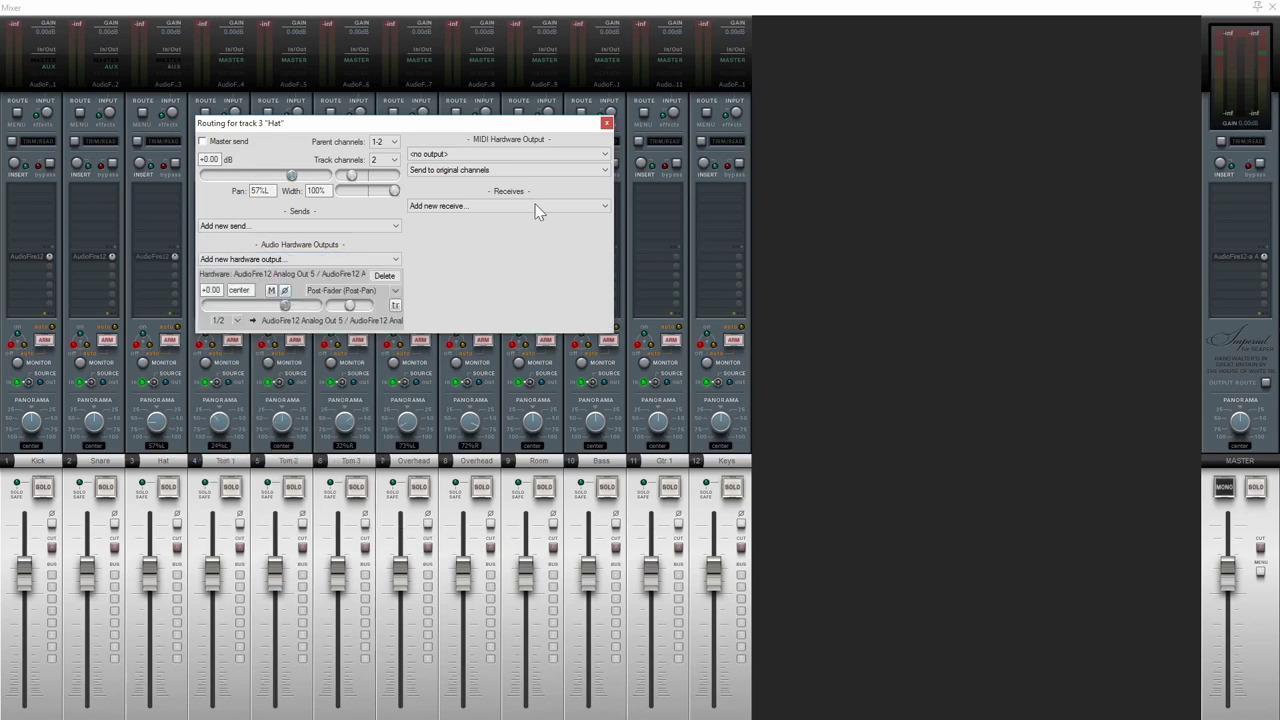
left_click(607, 123)
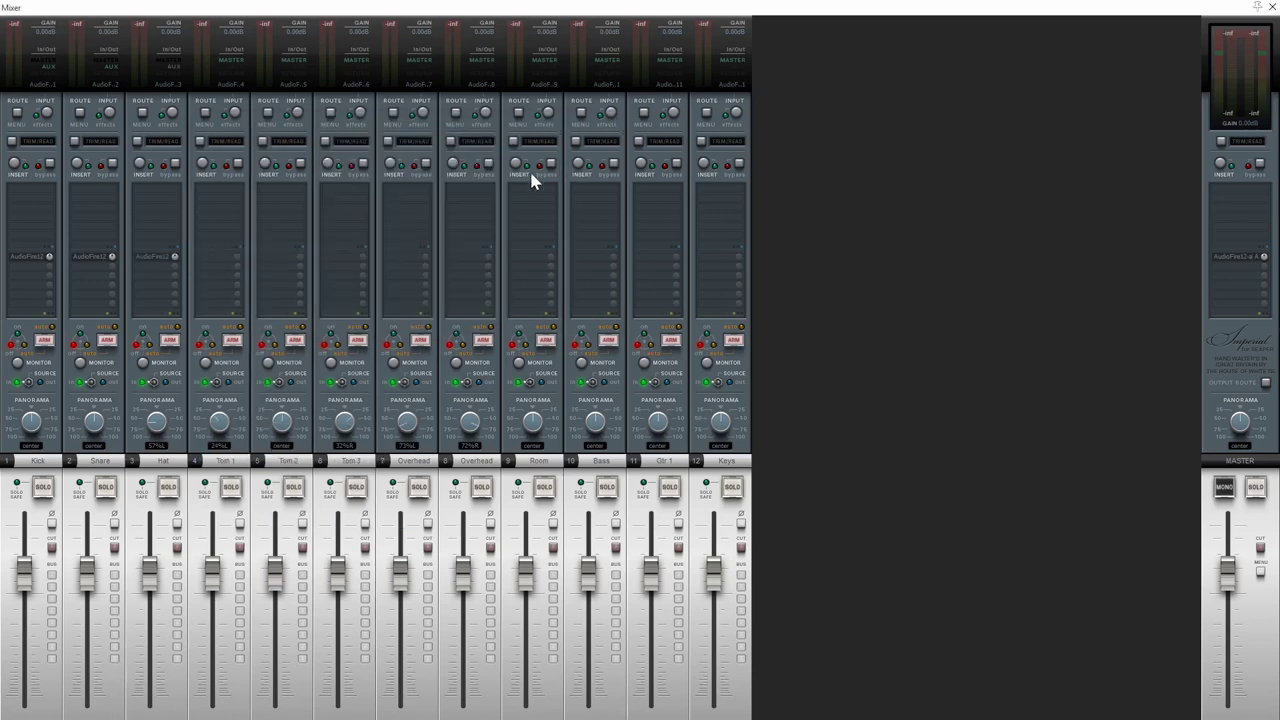
- Turn off the master send on both Overhead tracks, 7 and 8
left_click(394, 113)
left_click(453, 141)
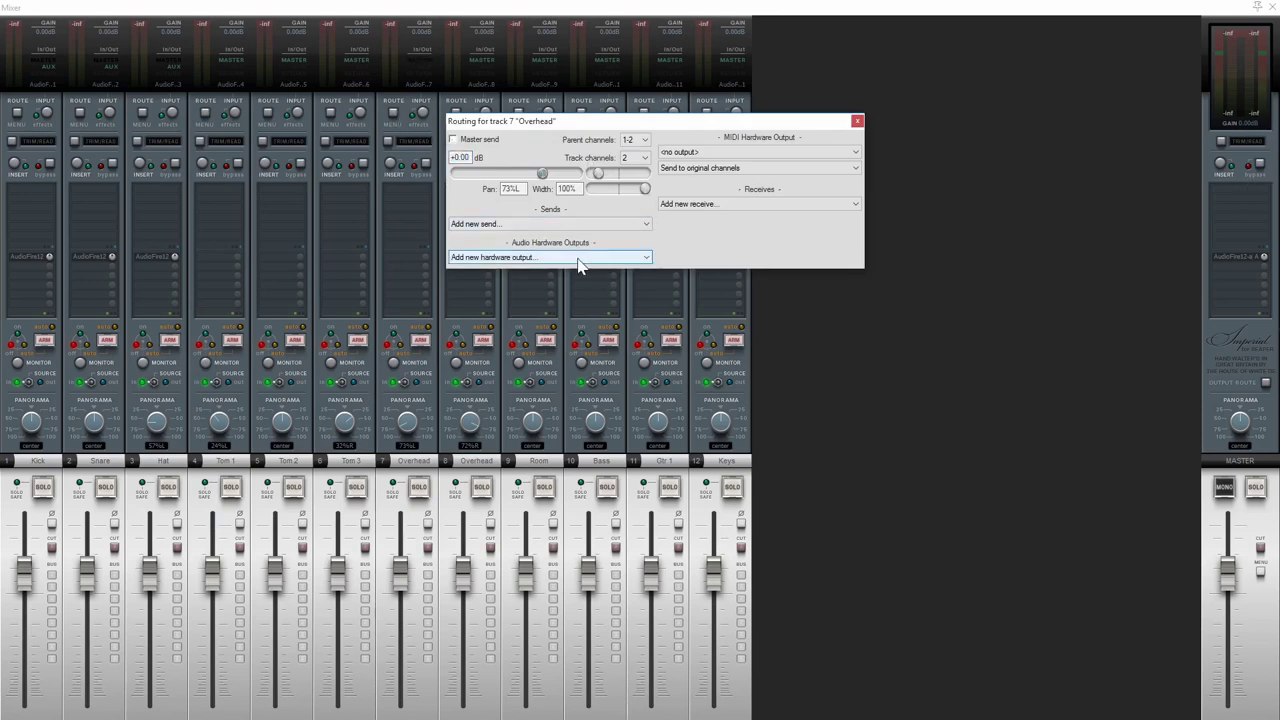
left_click(857, 121)
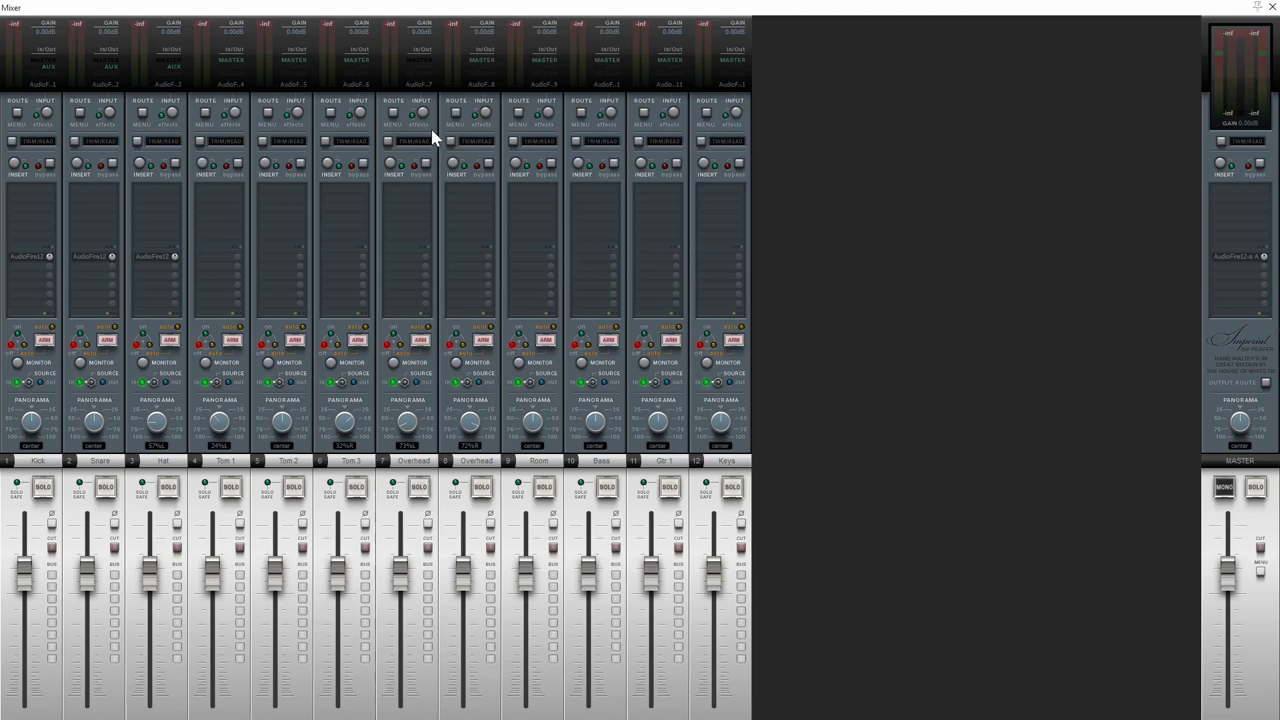
left_click(456, 116)
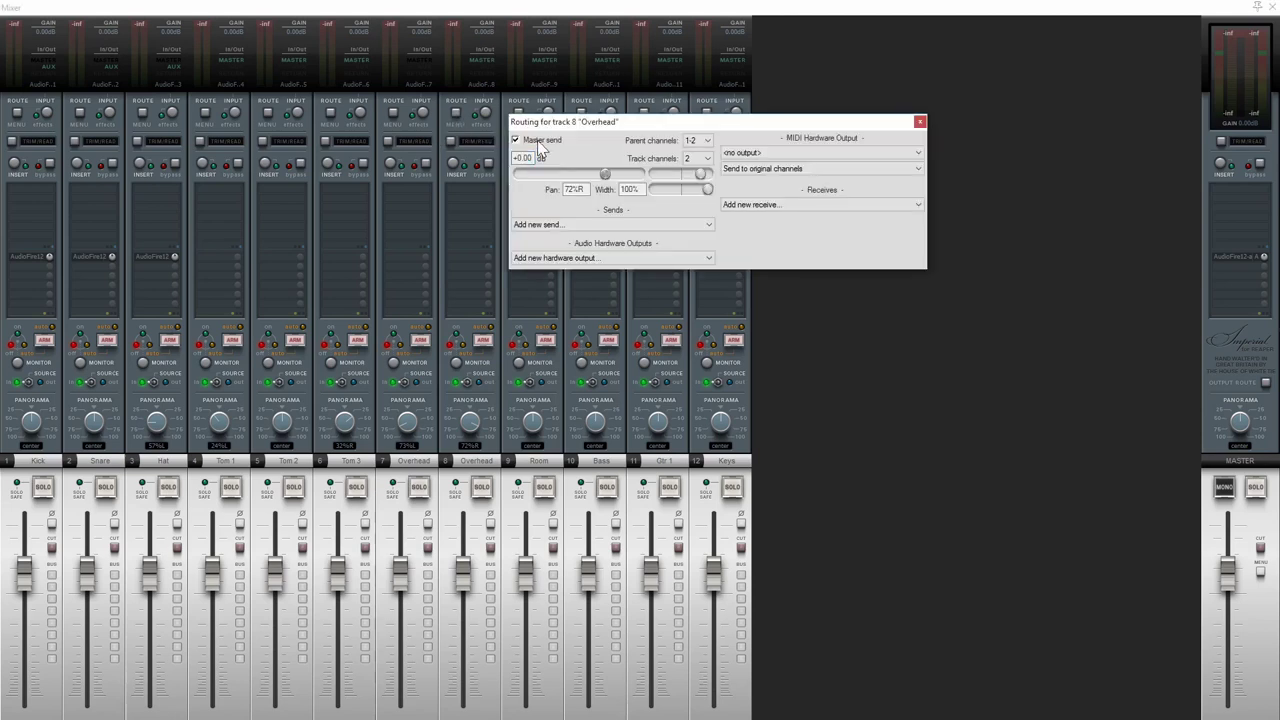
left_click(919, 121)
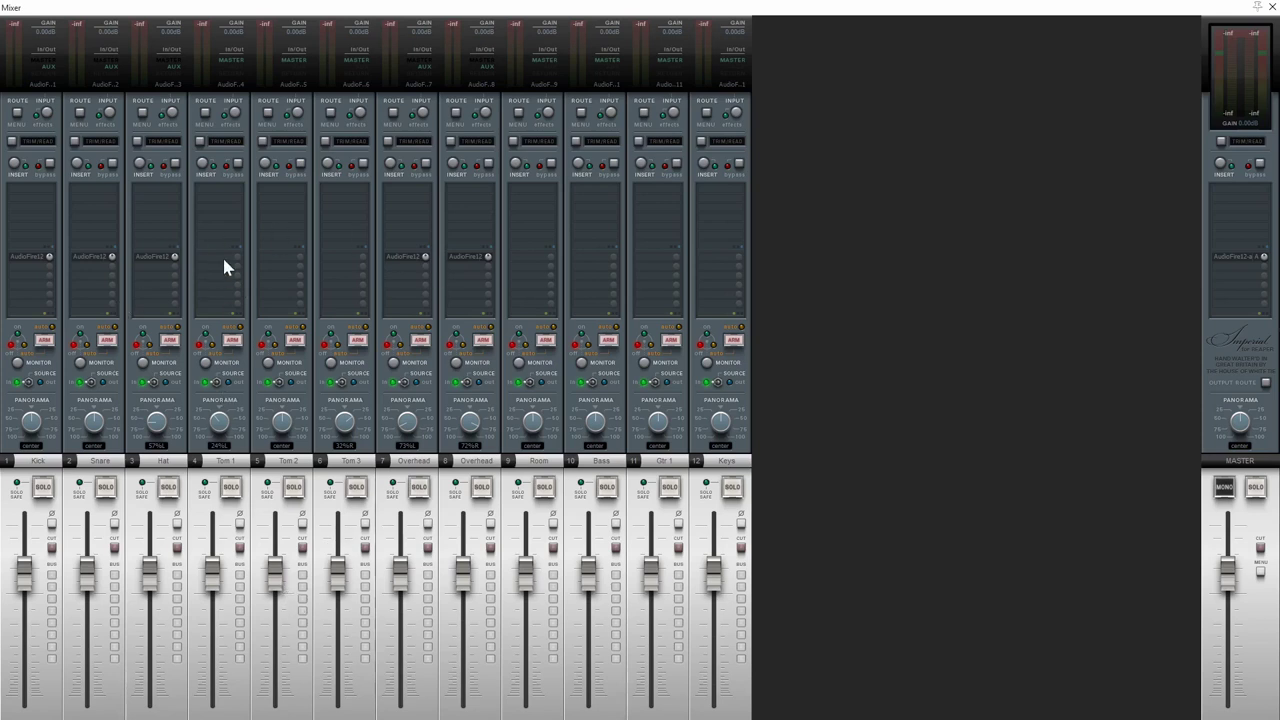
- Turn off the master send on the Tom 1, Tom 2 and Tom 3 tracks
left_click(205, 114)
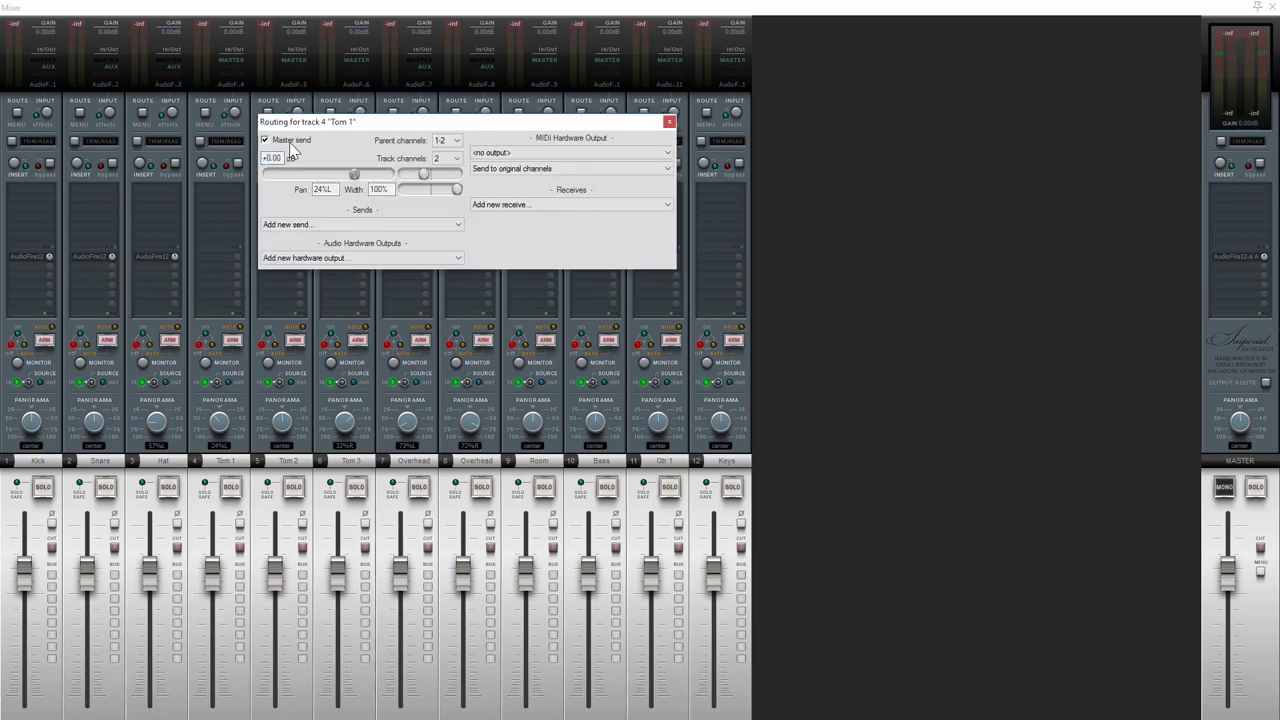
left_click(670, 122)
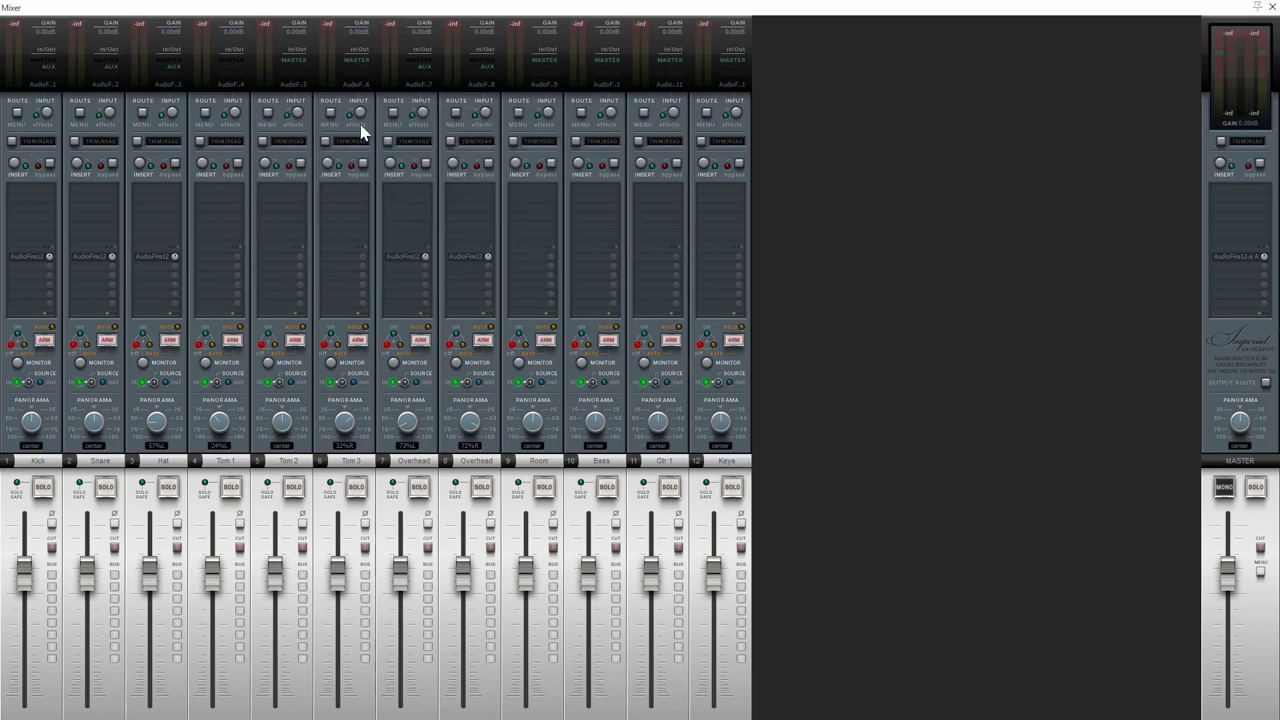
left_click(266, 114)
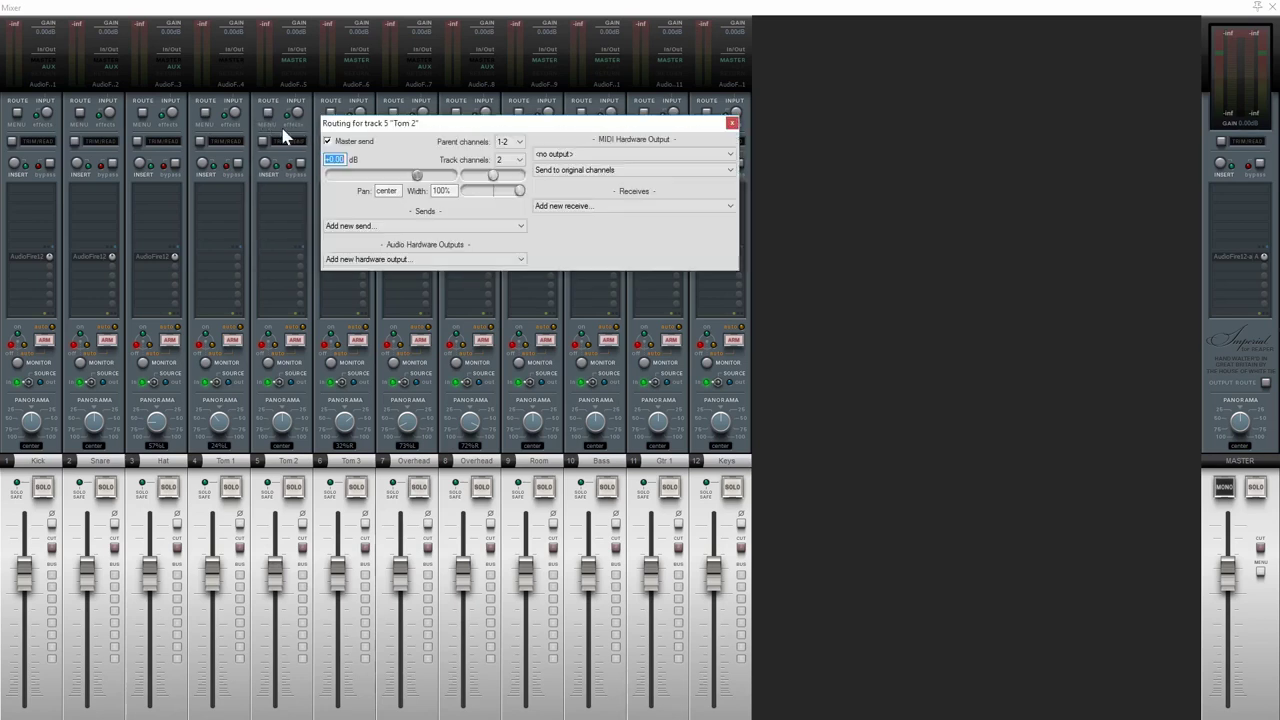
left_click(732, 123)
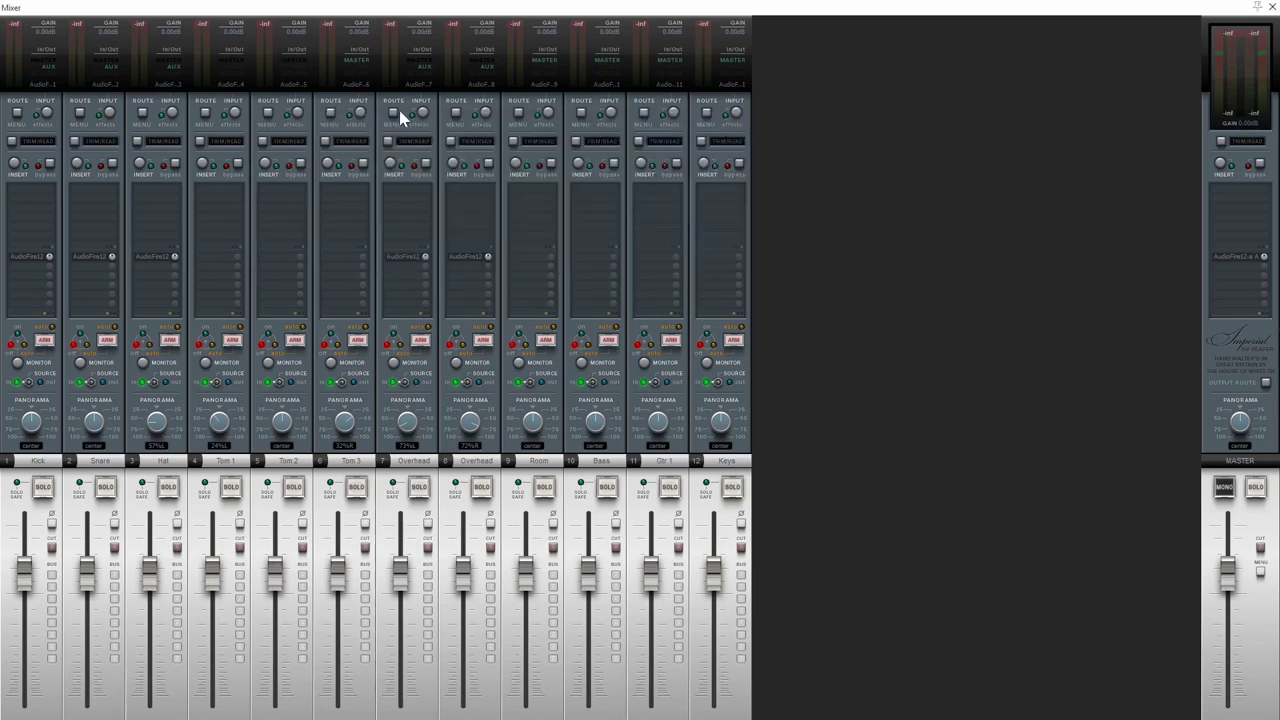
left_click(328, 114)
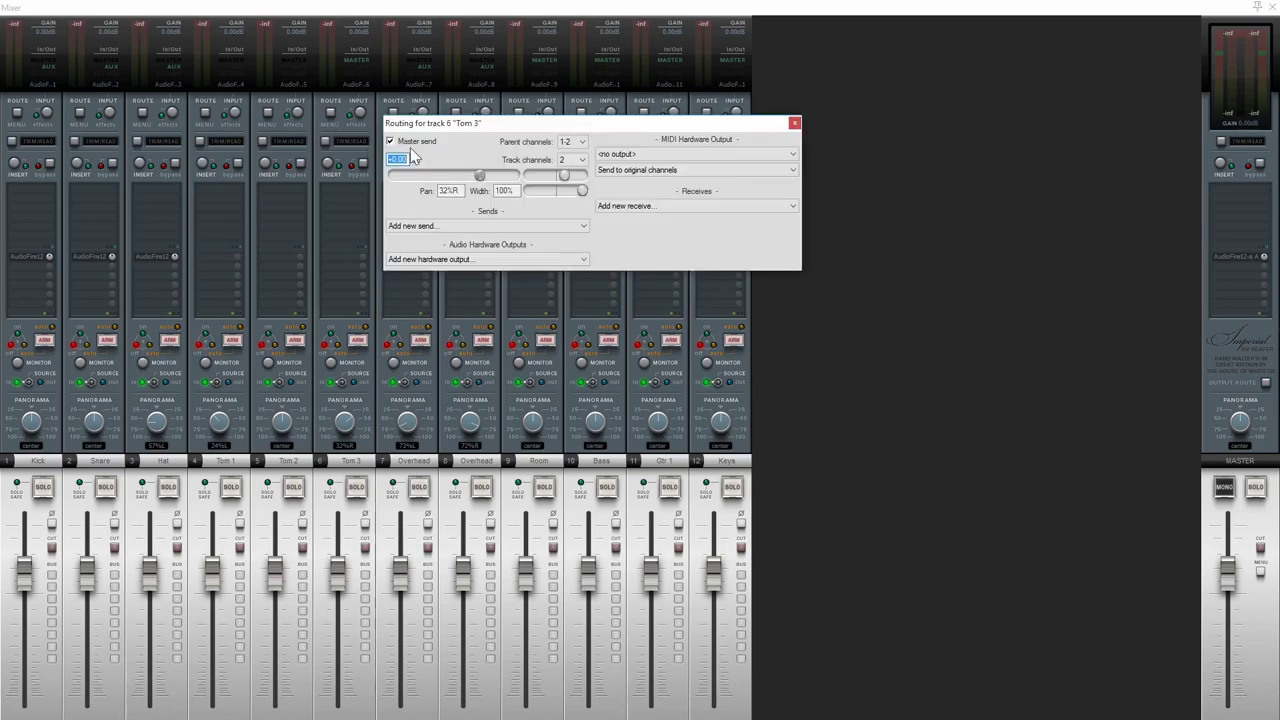
left_click(794, 123)
- Route the Tom 1 track to the stereo hardware output AudioFire12 Analog Out 3 / Analog Out 4
left_click(217, 260)
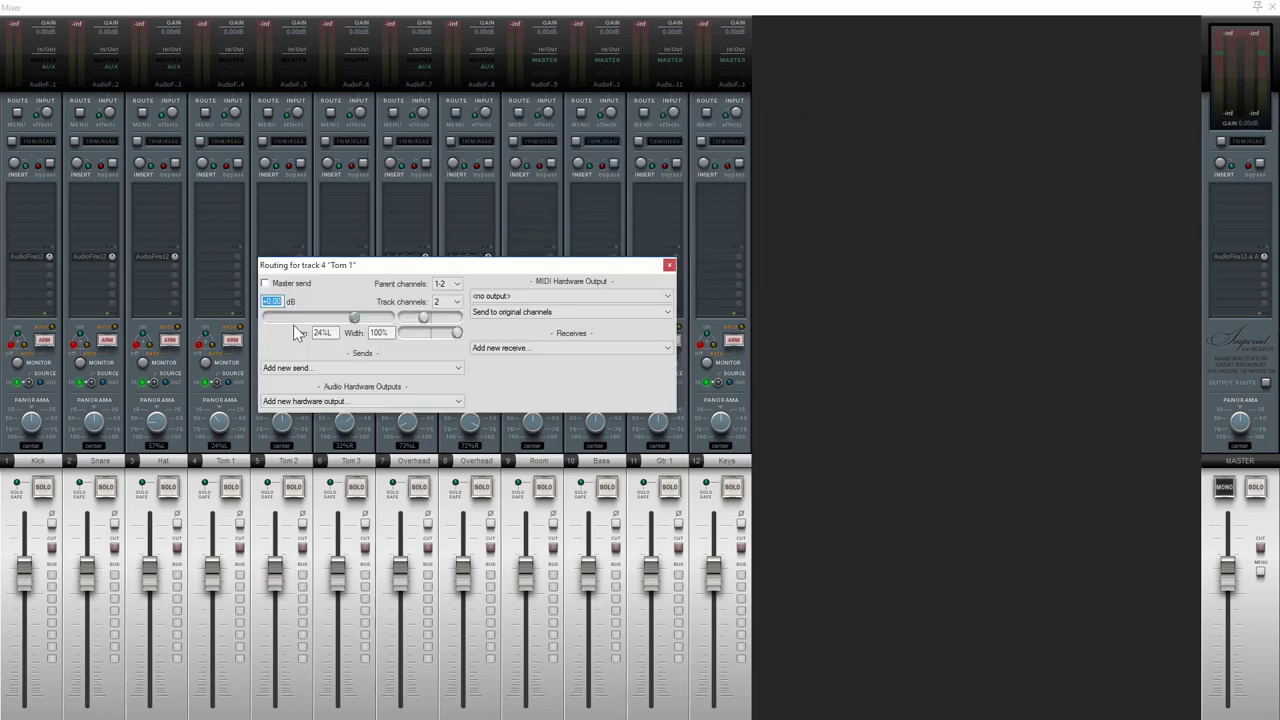
left_click(366, 401)
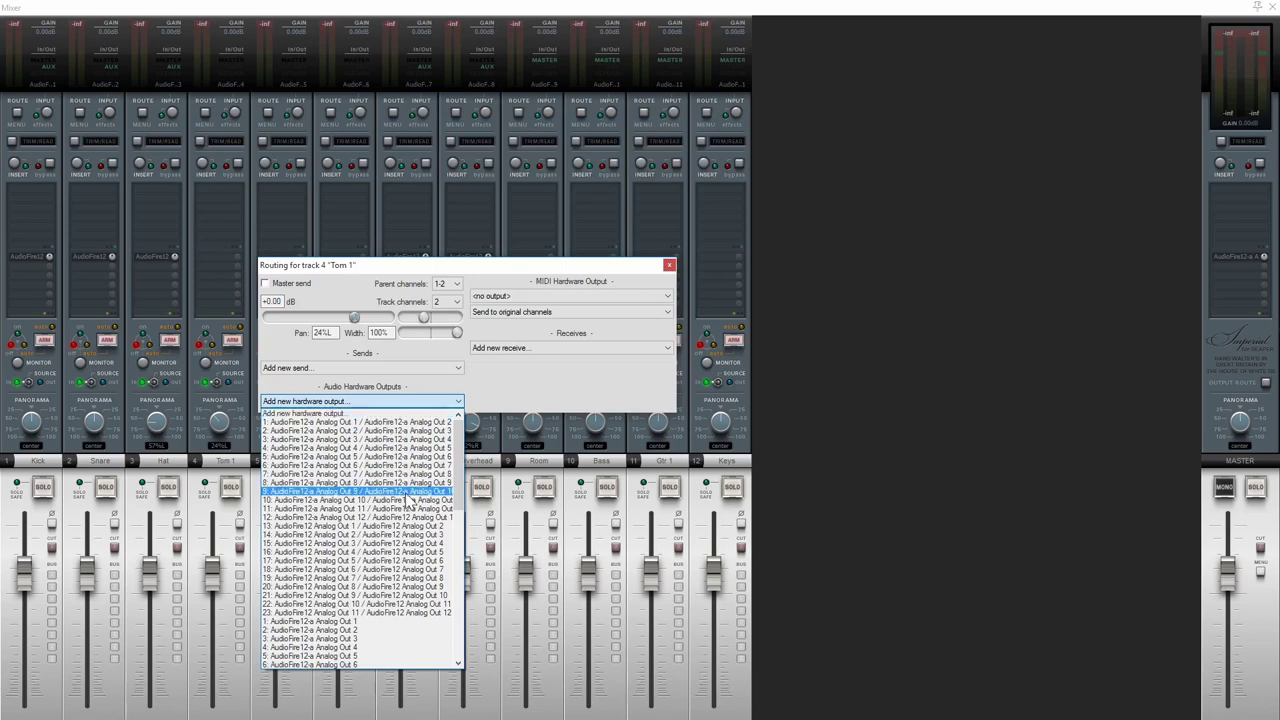
left_click(368, 545)
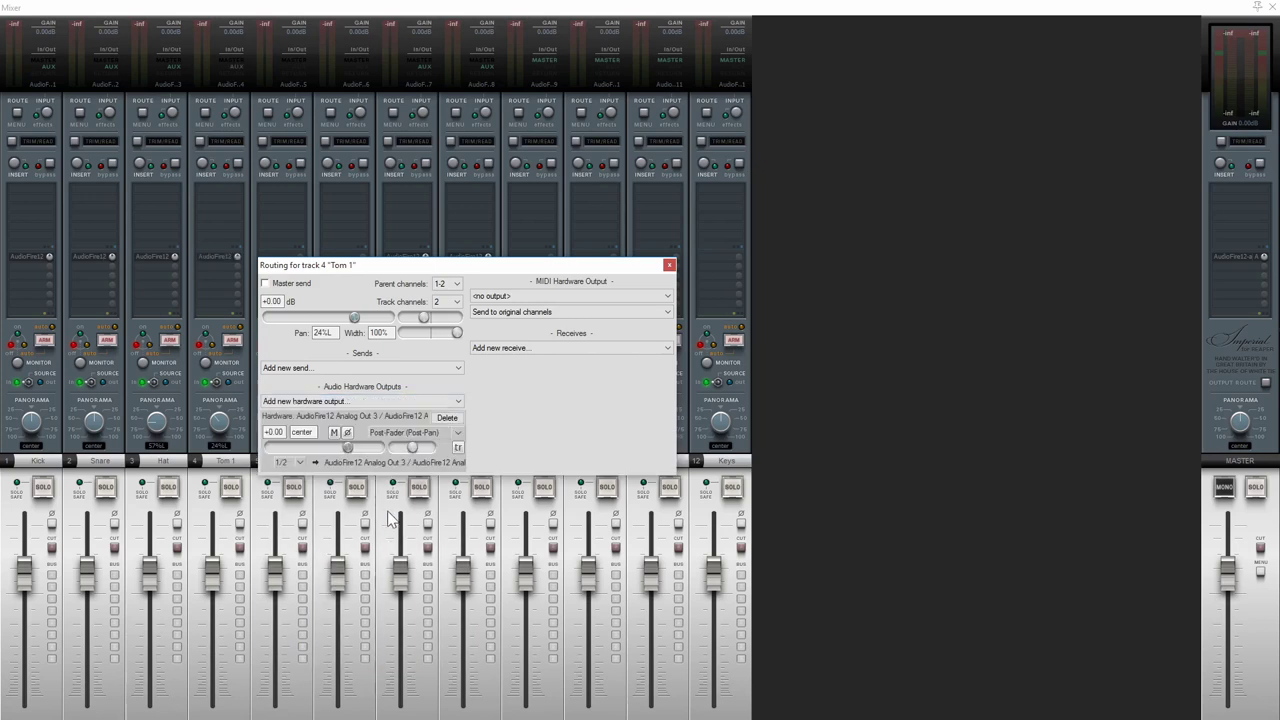
left_click(669, 266)
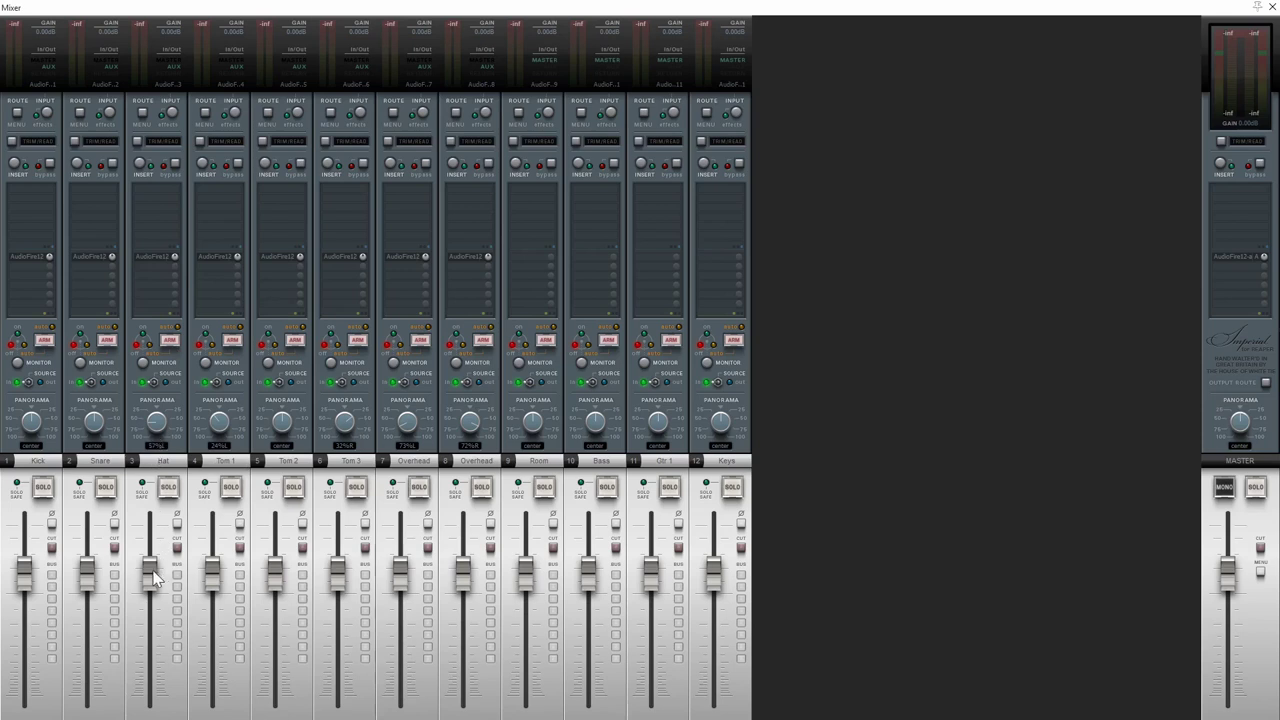
- Lower the Hat fader to about -11 dB and raise Tom 1 to about 0.9 dB, Tom 2 about 0.7 dB and Tom 3 about 1.4 dB
left_click_drag(154, 580, 156, 613)
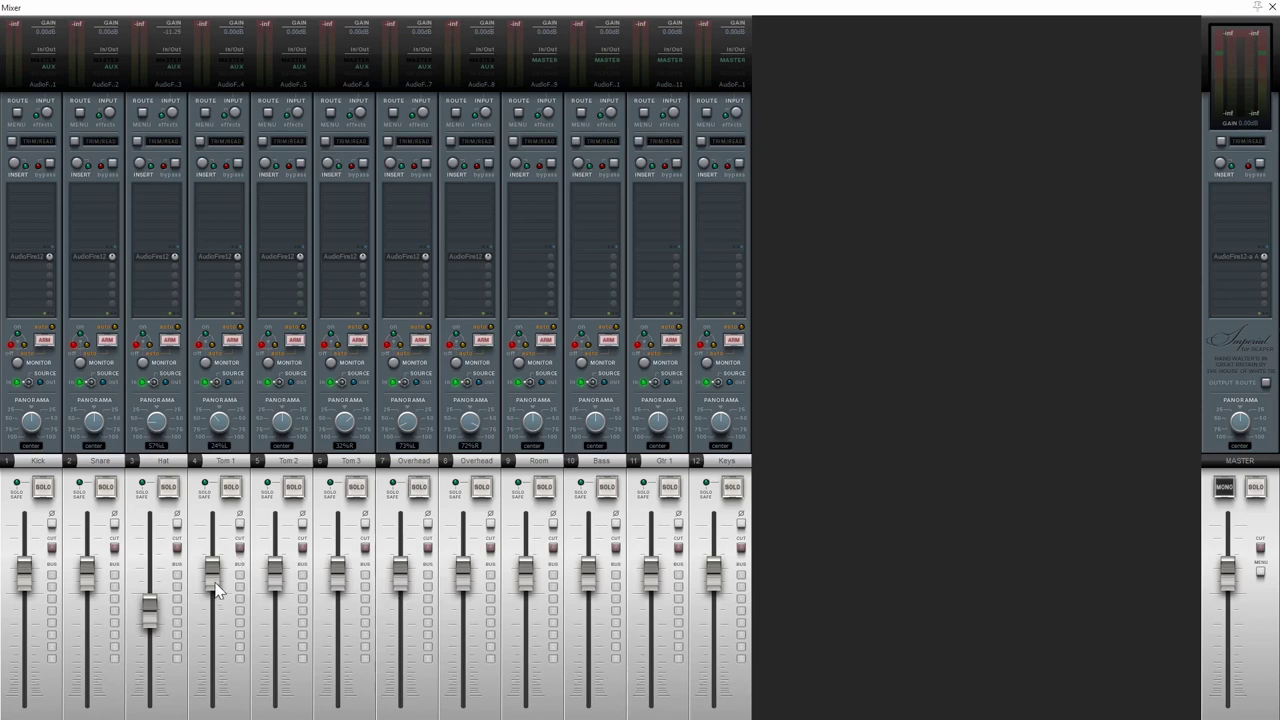
left_click_drag(334, 586, 338, 584)
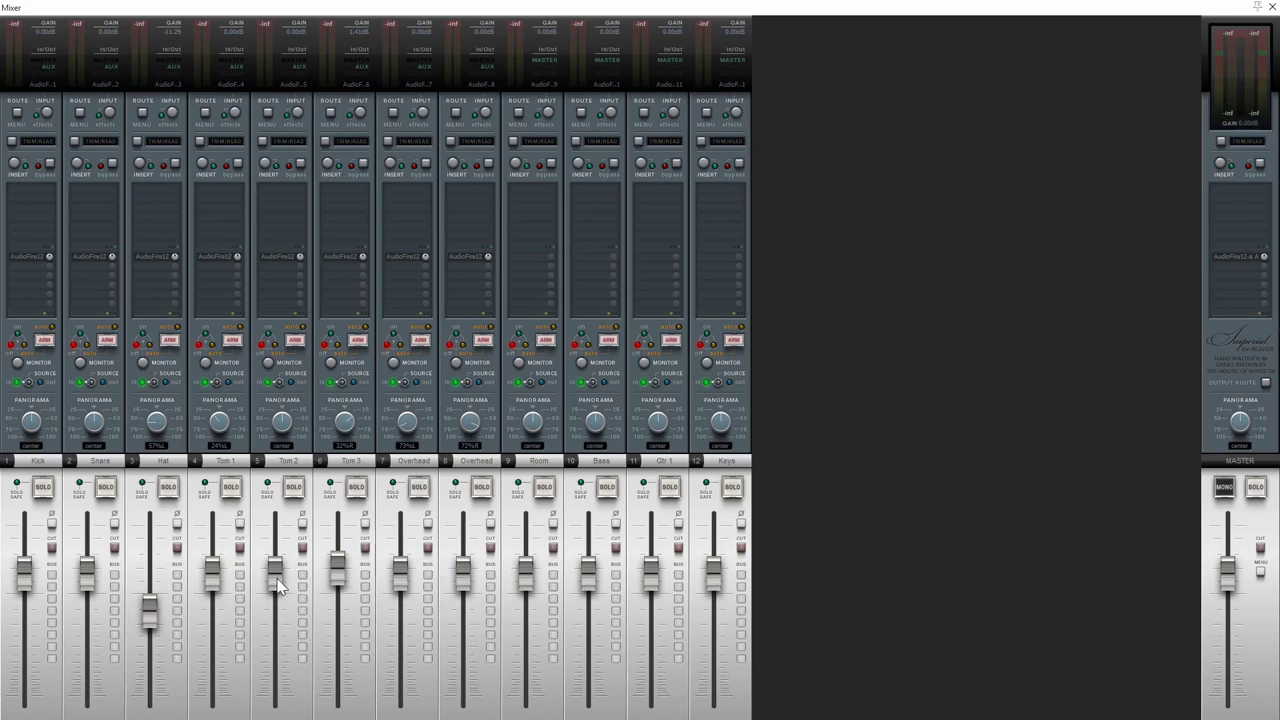
left_click_drag(214, 580, 214, 574)
- Turn off the Room track's master send and route it to the mono hardware output AudioFire12 Analog Out 7
left_click(519, 115)
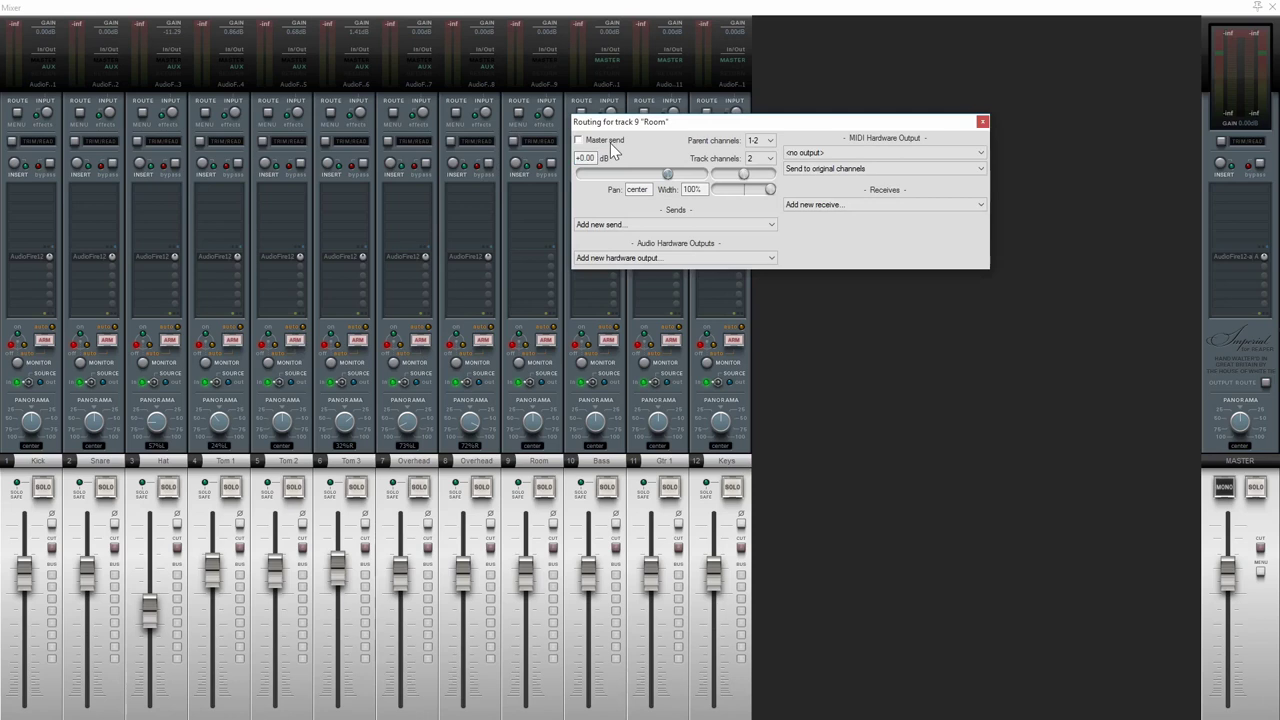
left_click(680, 258)
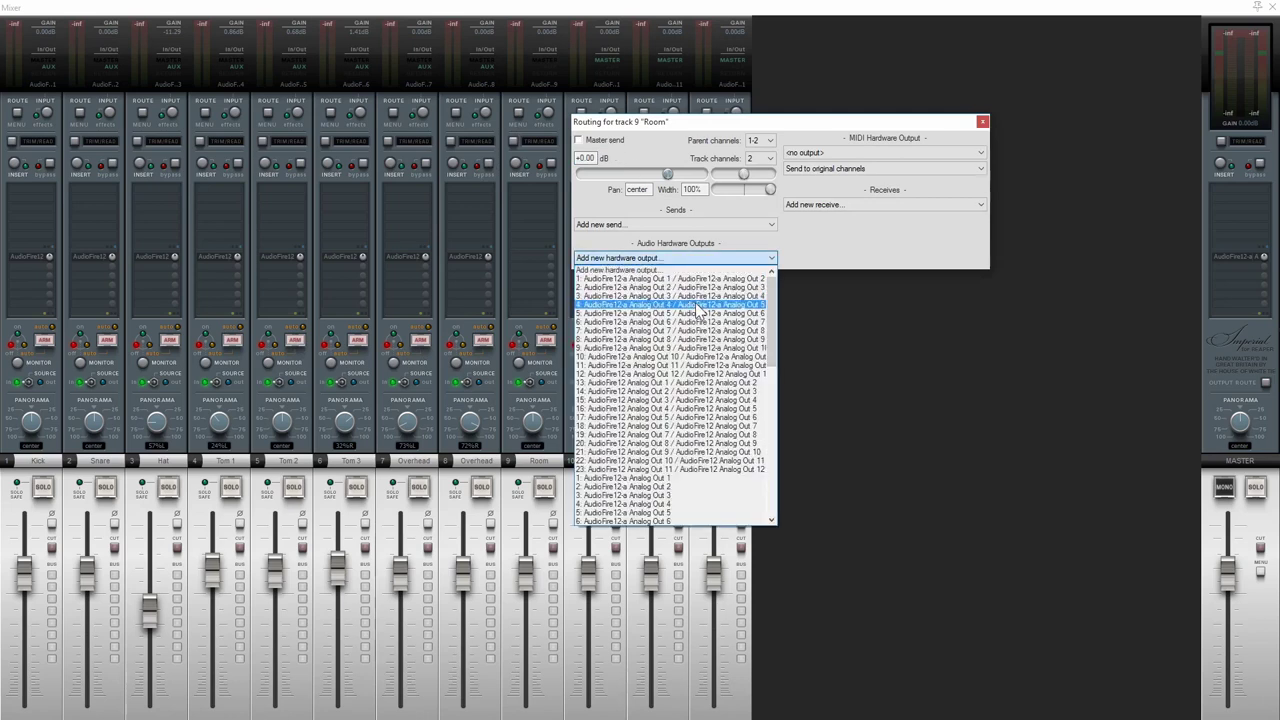
scroll(697, 340, "down", 5)
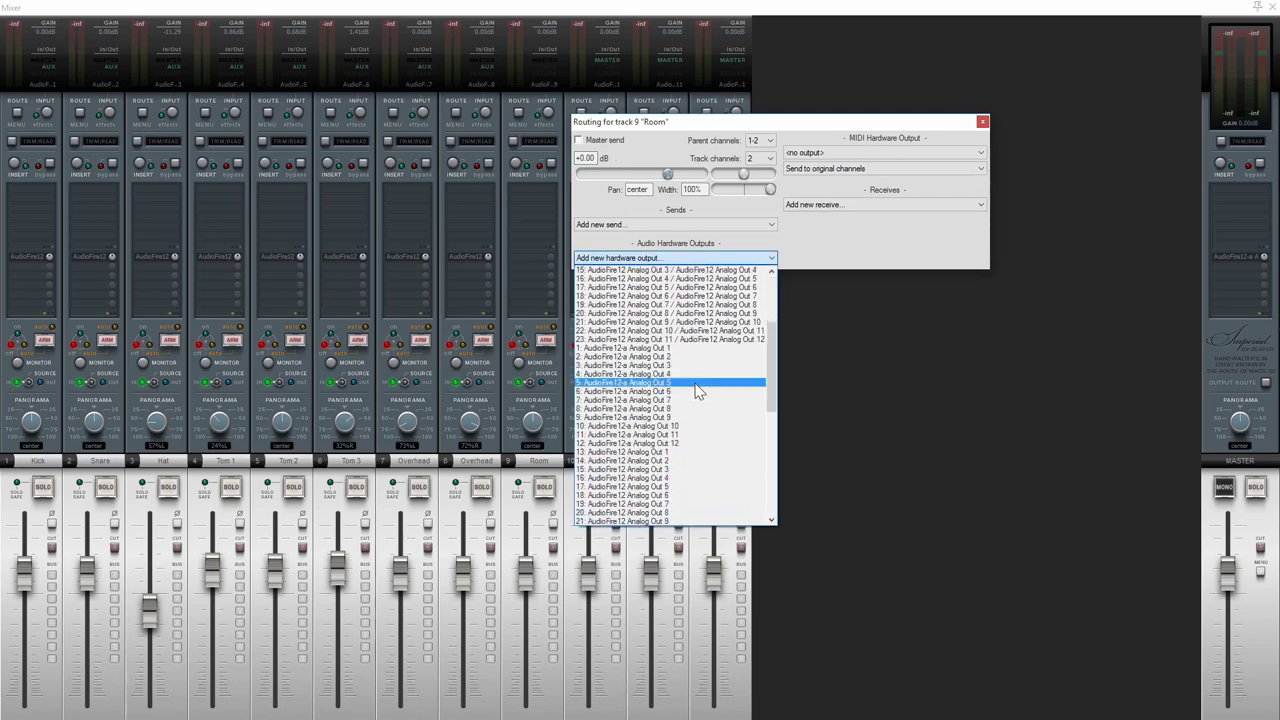
scroll(690, 428, "down", 2)
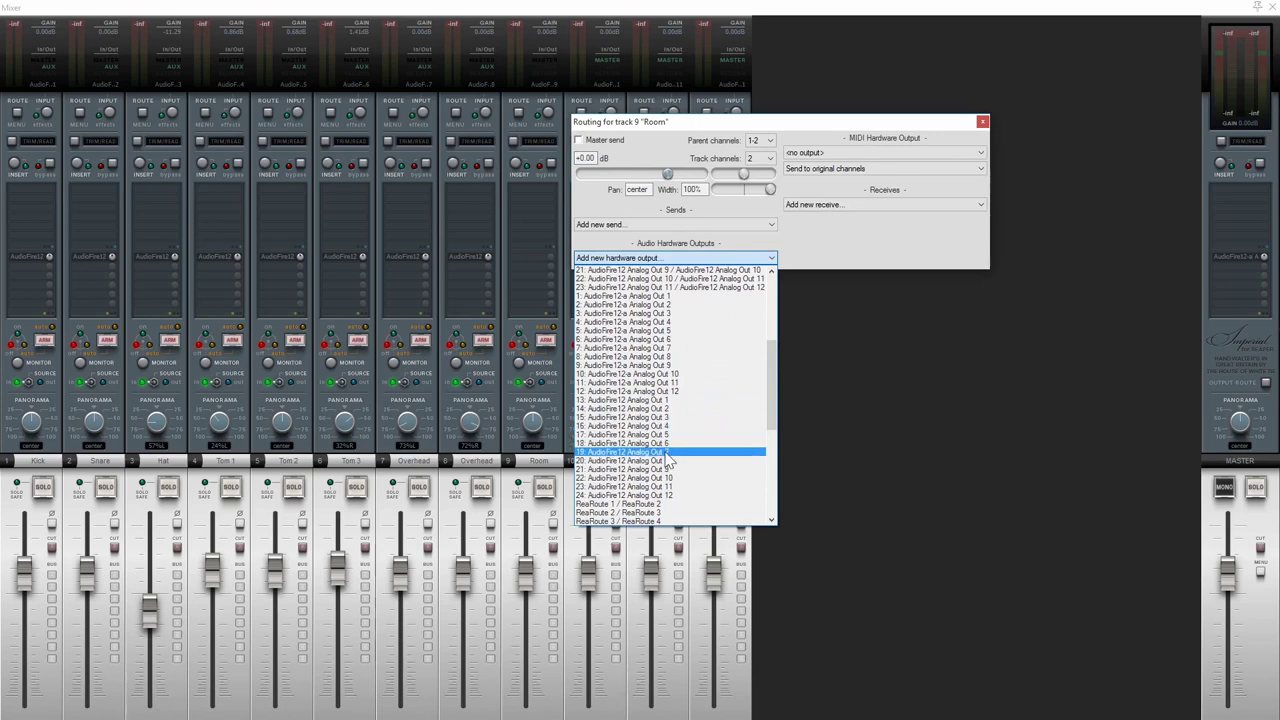
left_click(680, 453)
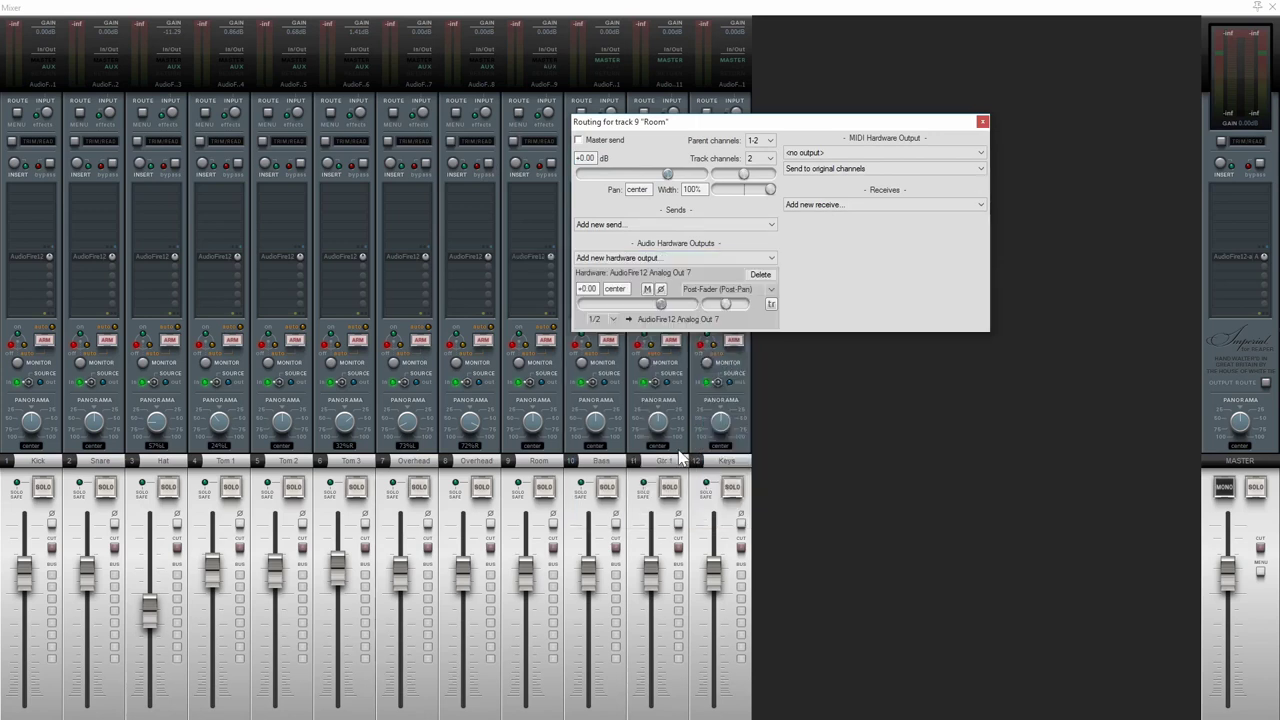
left_click(982, 121)
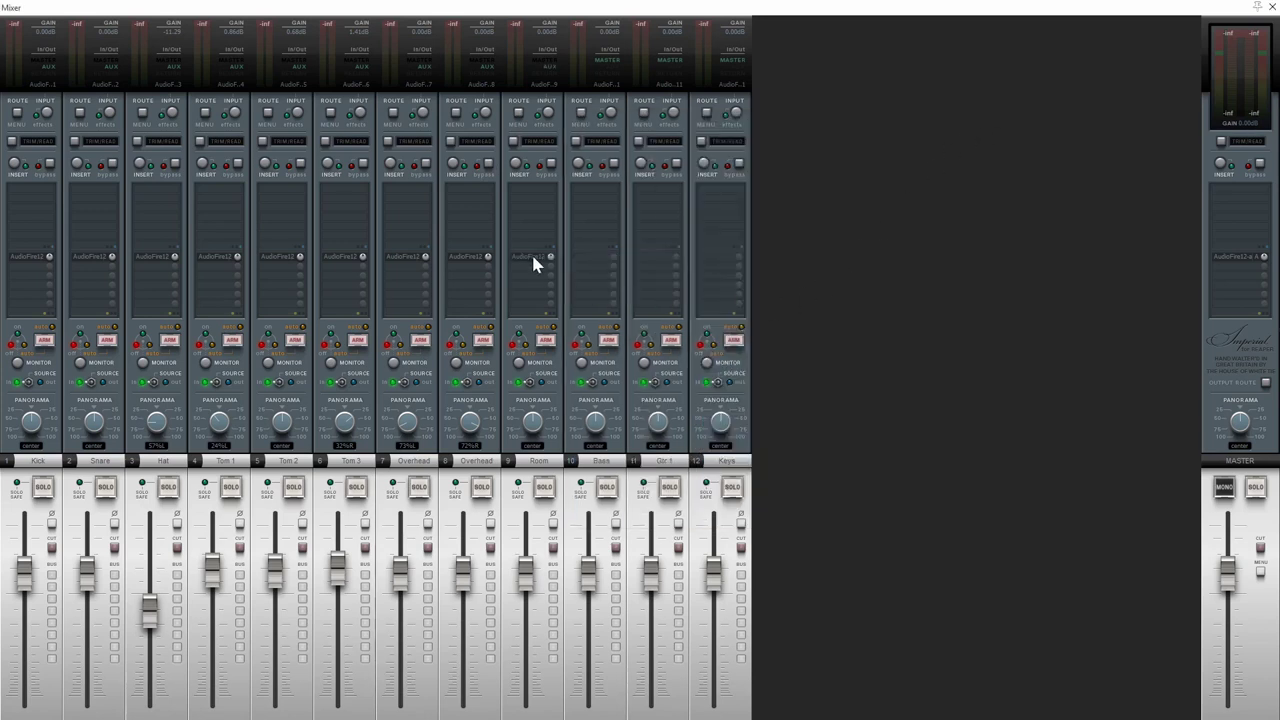
- Turn off the Bass track's master send and route it to the mono hardware output AudioFire12 Analog Out 8
left_click(581, 113)
left_click(676, 140)
left_click(750, 258)
scroll(745, 400, "down", 6)
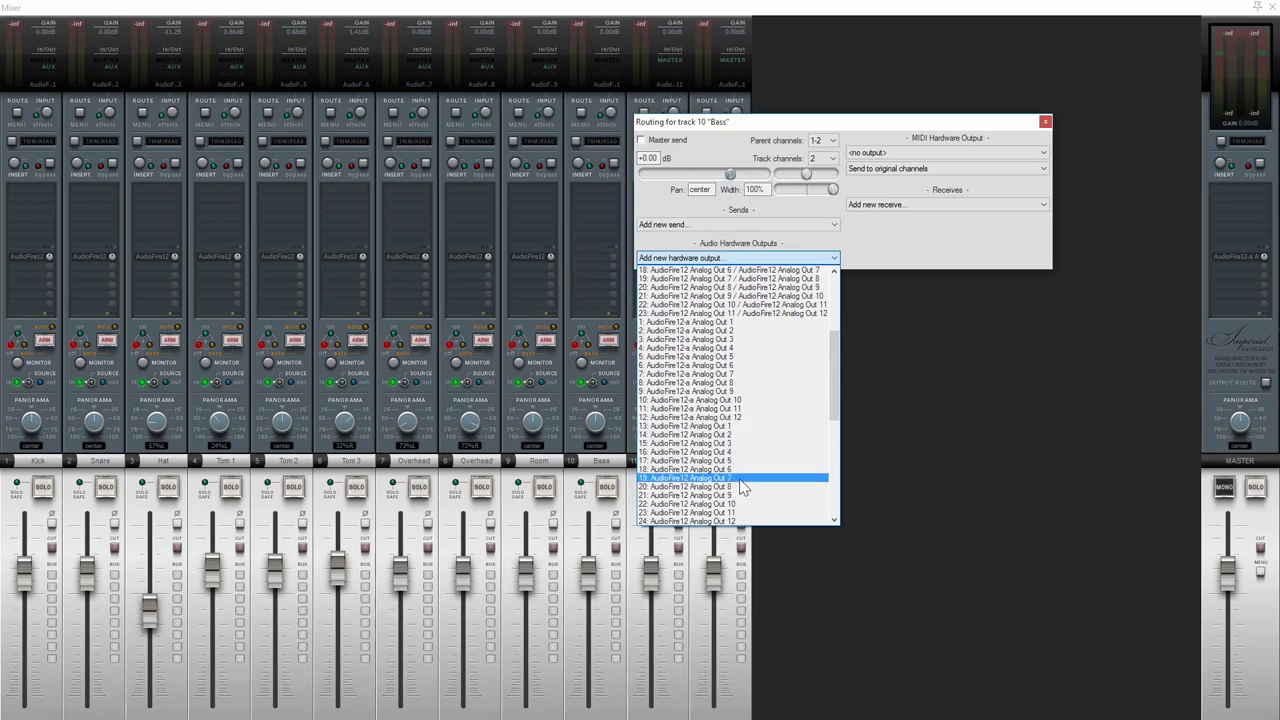
left_click(743, 489)
left_click(1045, 121)
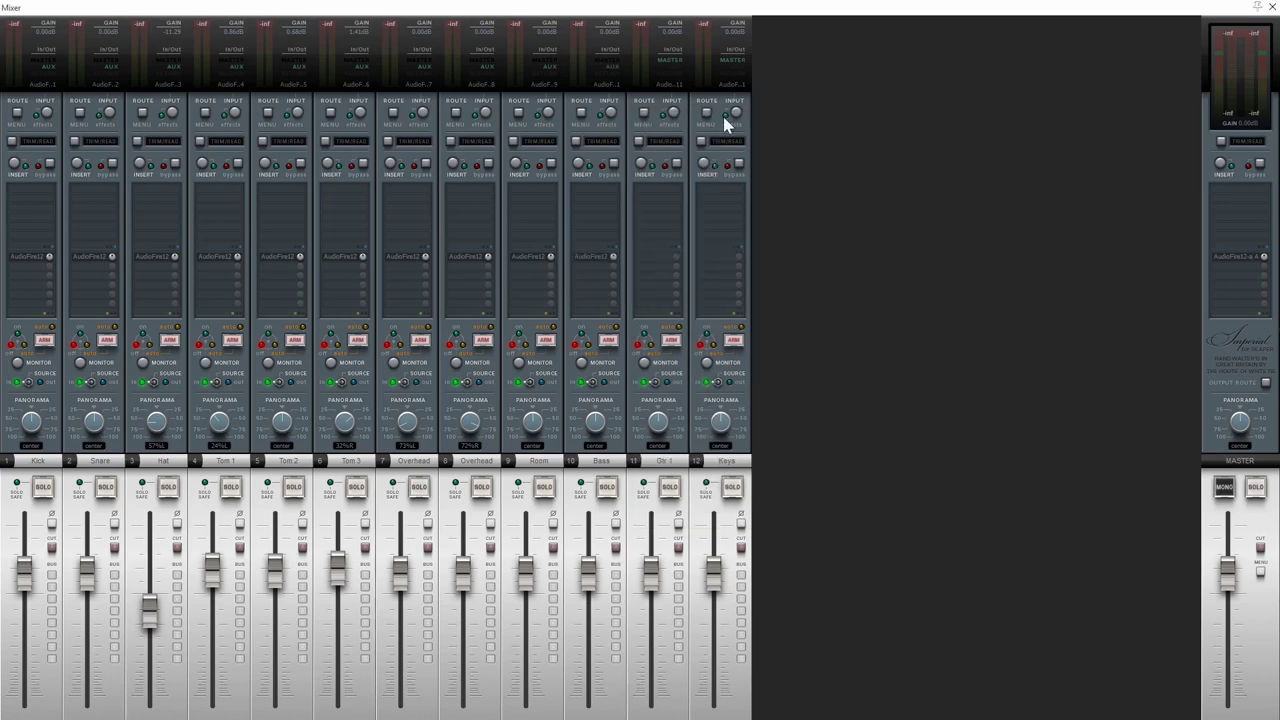
- Turn off the Gtr 1 track's master send and route it to the mono hardware output AudioFire12 Analog Out 10
left_click(643, 111)
left_click(736, 137)
left_click(849, 256)
scroll(887, 346, "down", 8)
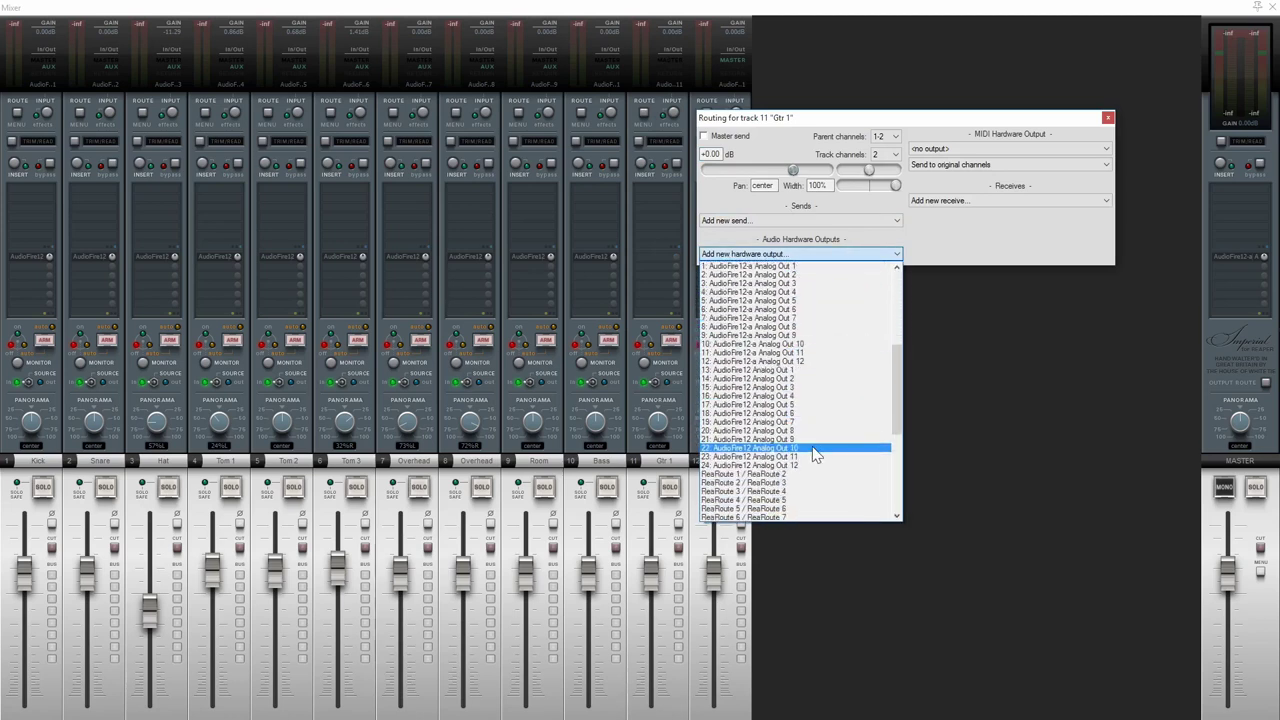
left_click(814, 451)
left_click(1108, 118)
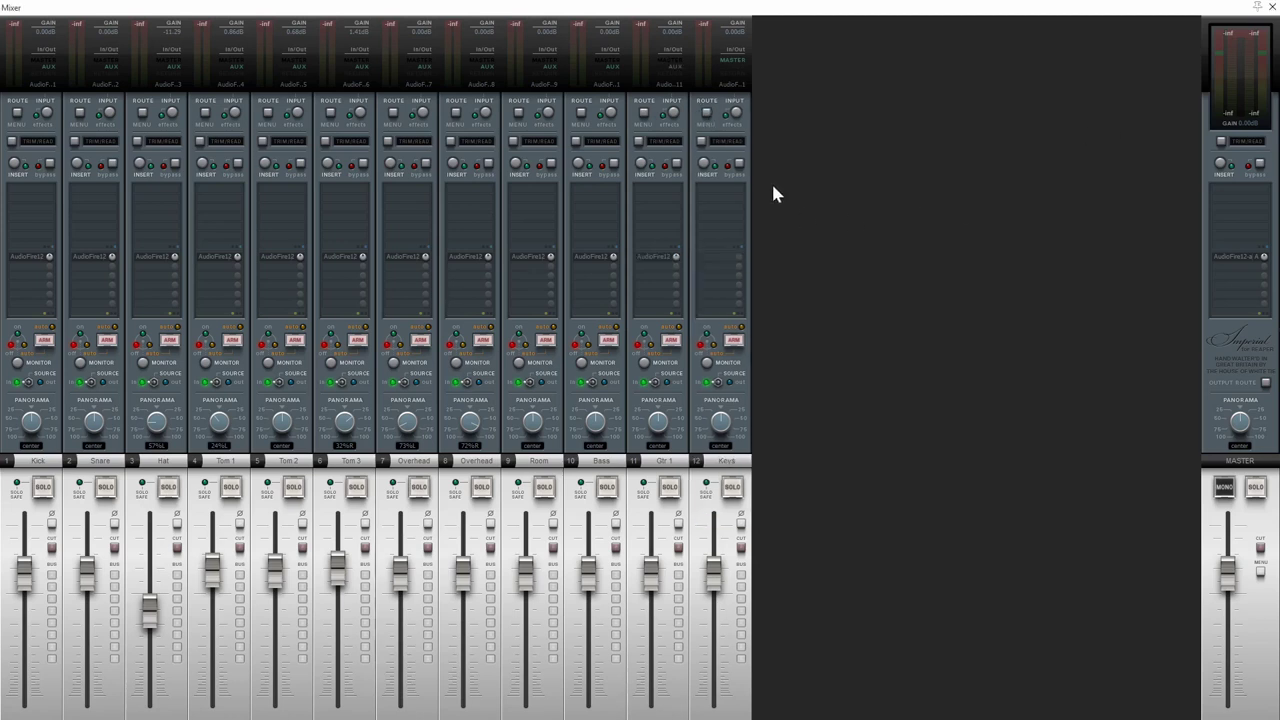
- Turn off the Keys track's master send and route it to the stereo hardware output AudioFire12 Analog Out 11 / Analog Out 12
left_click(707, 116)
left_click(791, 143)
left_click(867, 260)
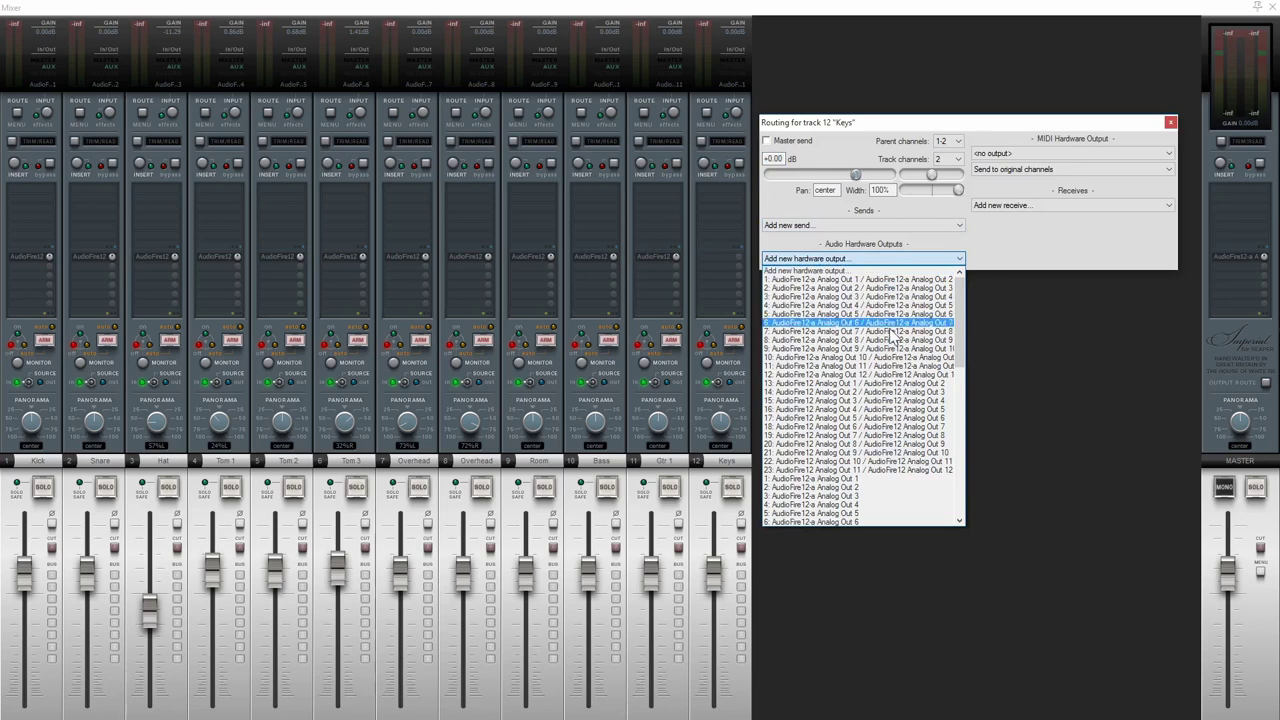
left_click(912, 470)
left_click(1170, 122)
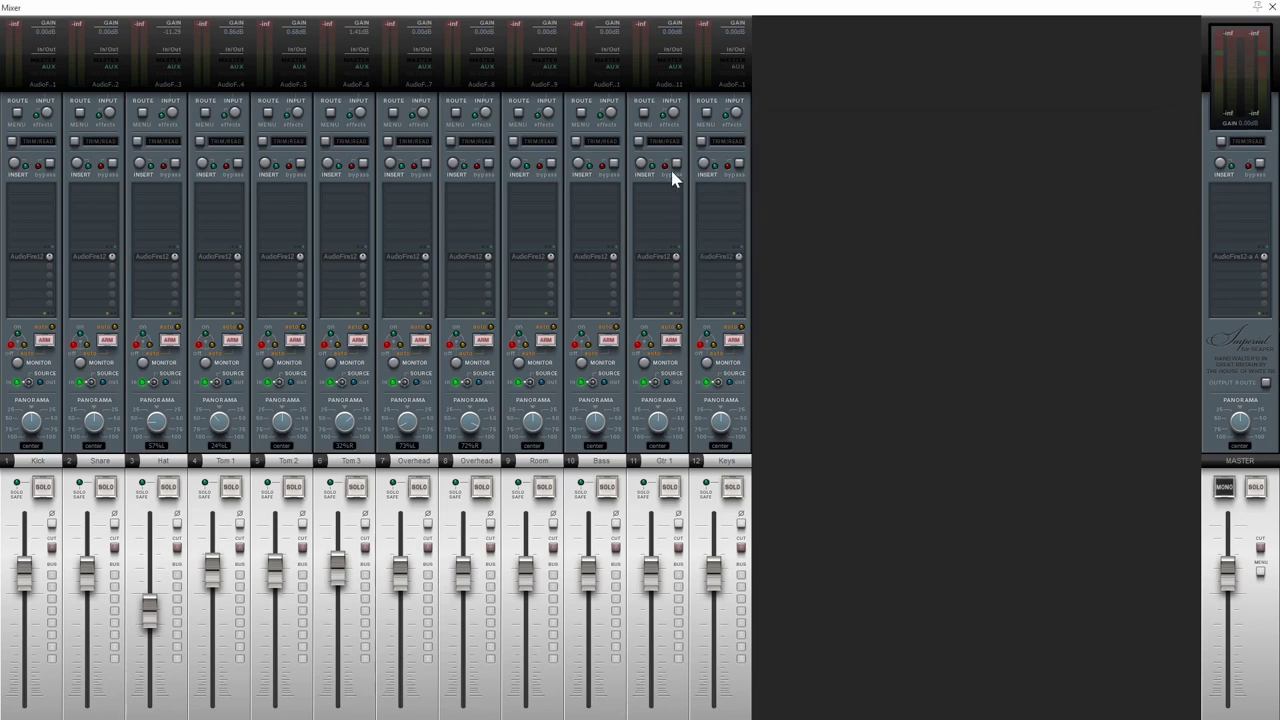
- Check the hardware output controls of the Gtr 1 track and the routing of the Keys track
left_click(660, 258)
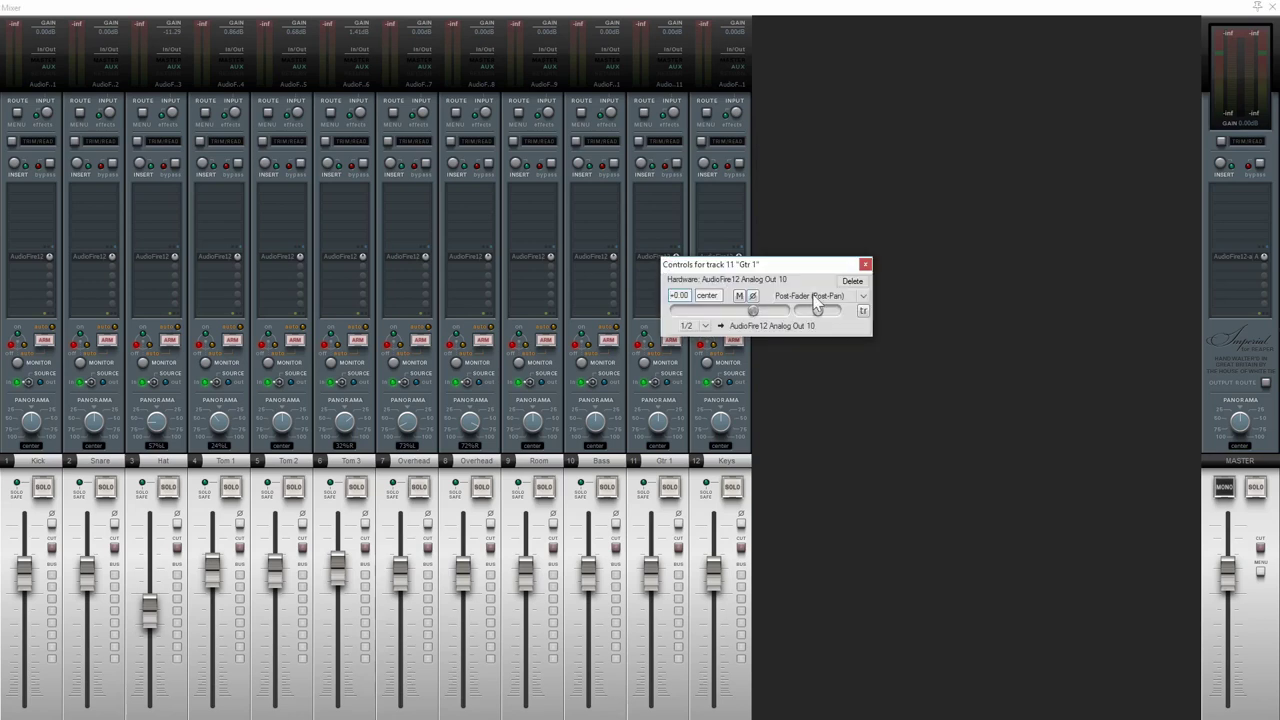
left_click(866, 266)
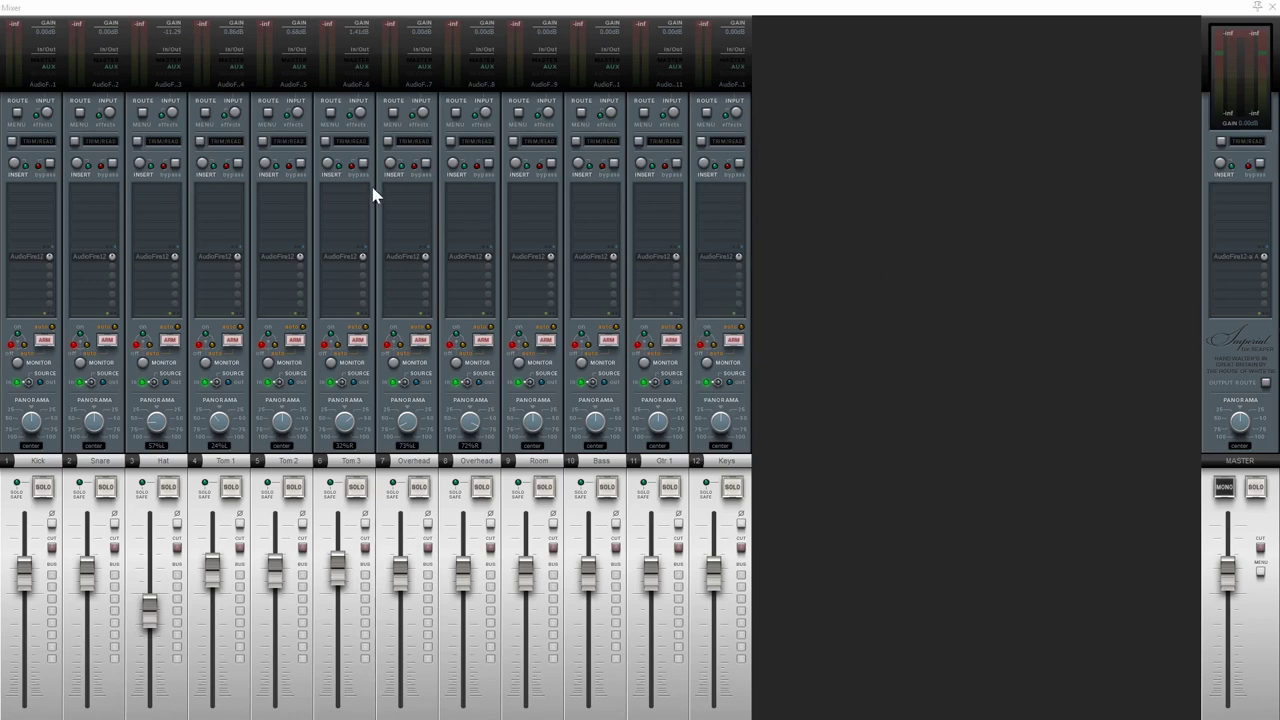
left_click(707, 113)
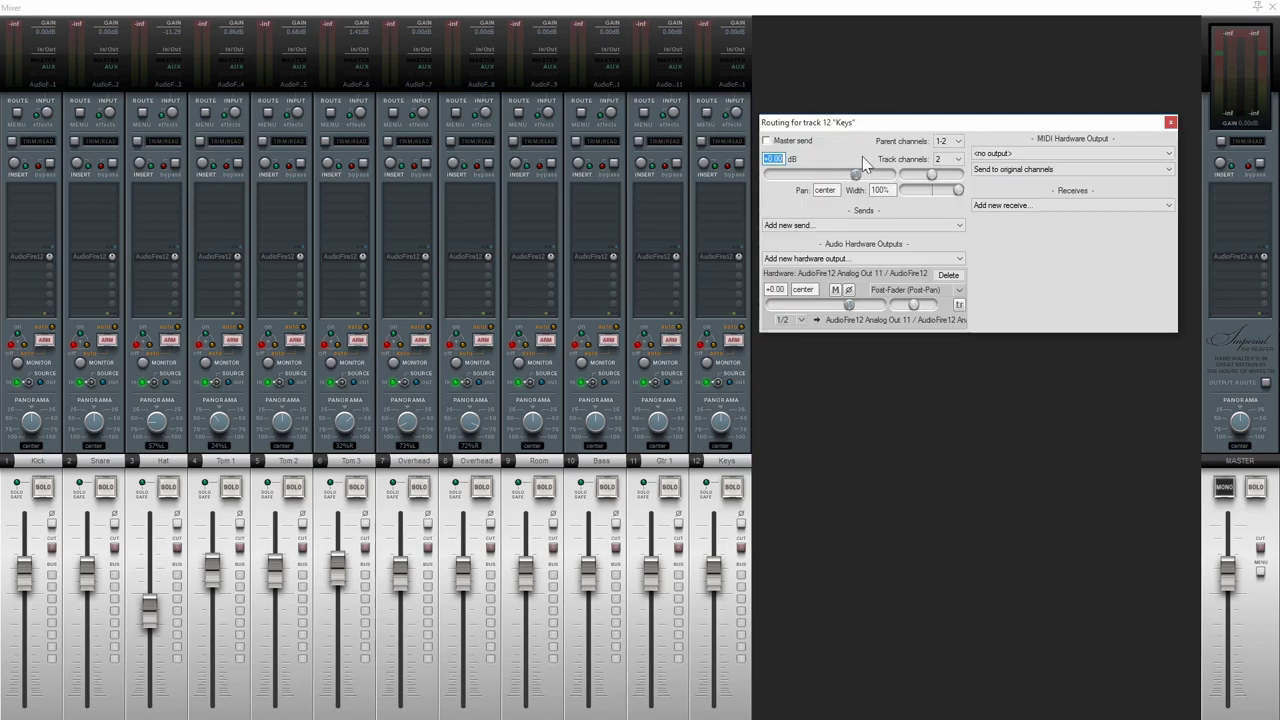
left_click(1170, 123)
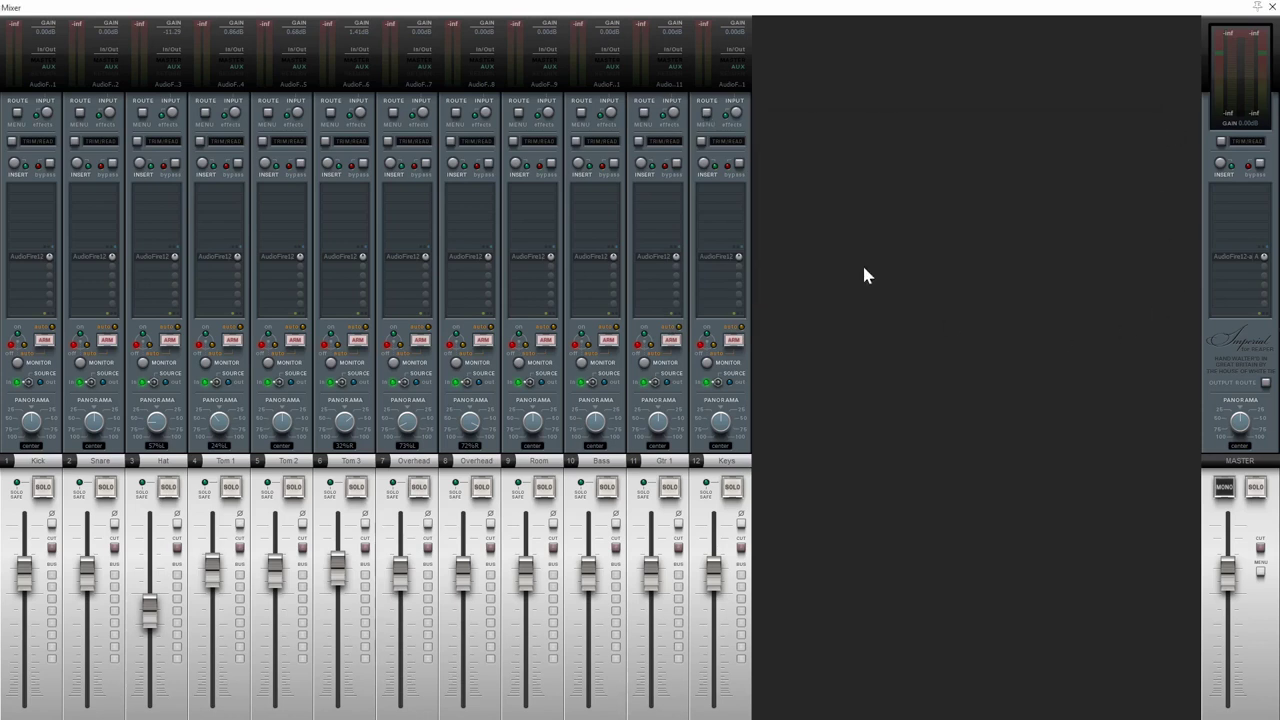
- Delete the master's stereo hardware output that starts at AudioFire12-a Analog Out 9
left_click(1240, 257)
left_click_drag(1243, 265, 1090, 252)
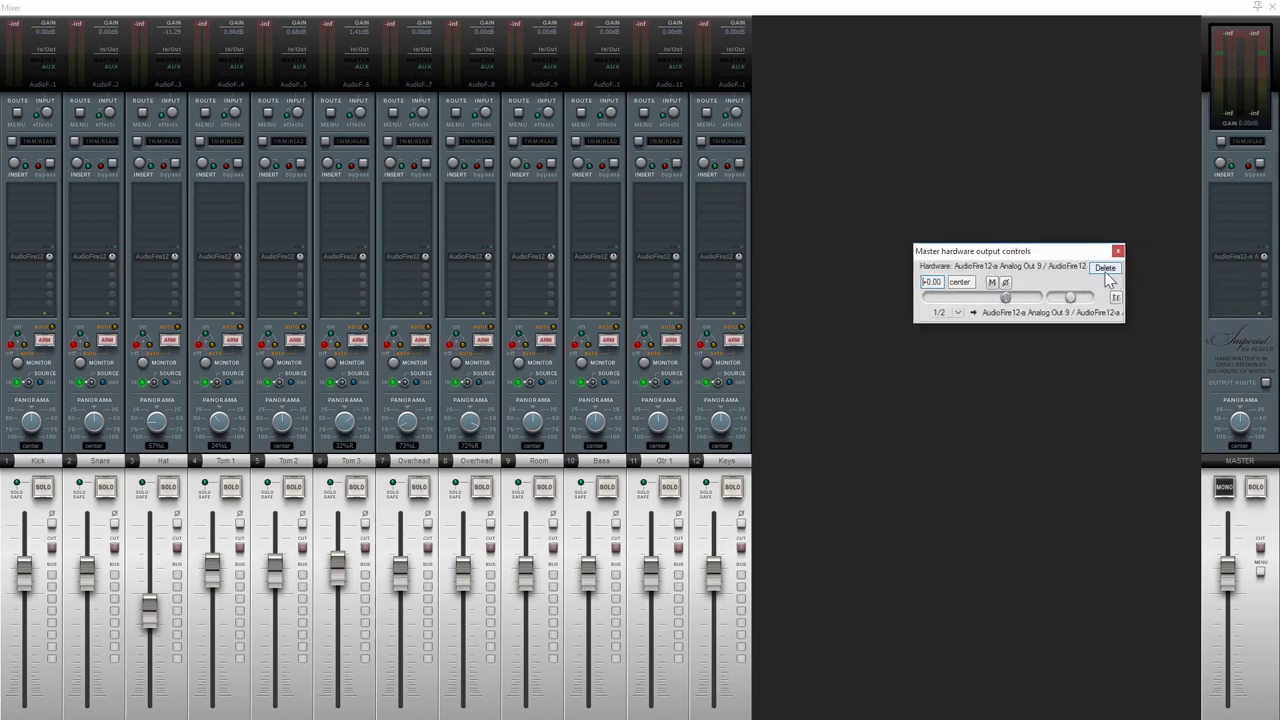
left_click(1105, 269)
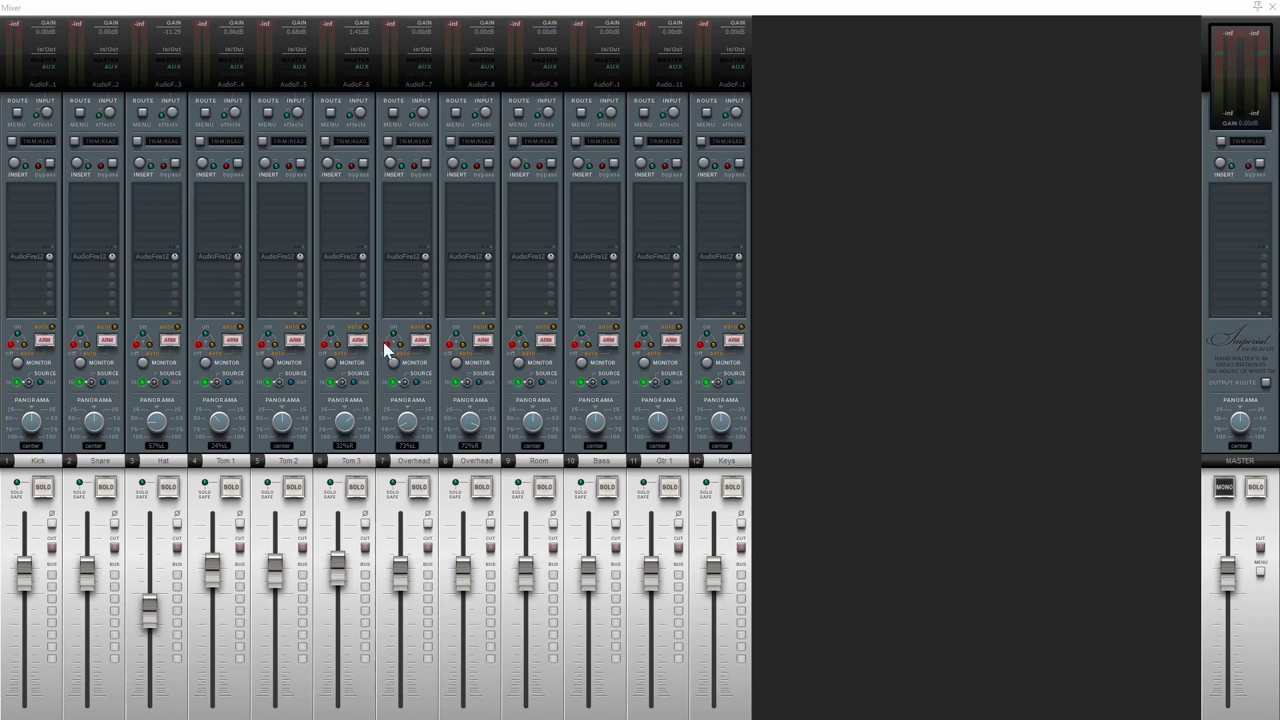
- Review the routing settings of the Tom 2 track and the first Overhead track
left_click(268, 114)
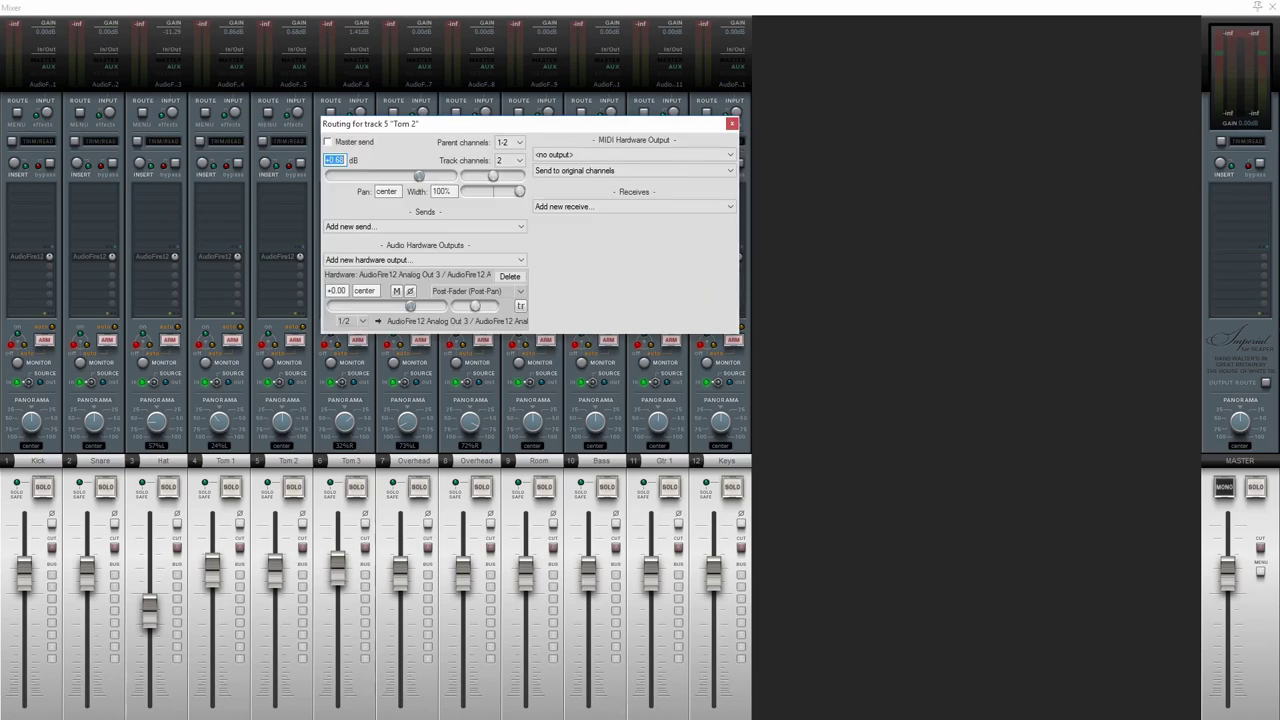
left_click(737, 128)
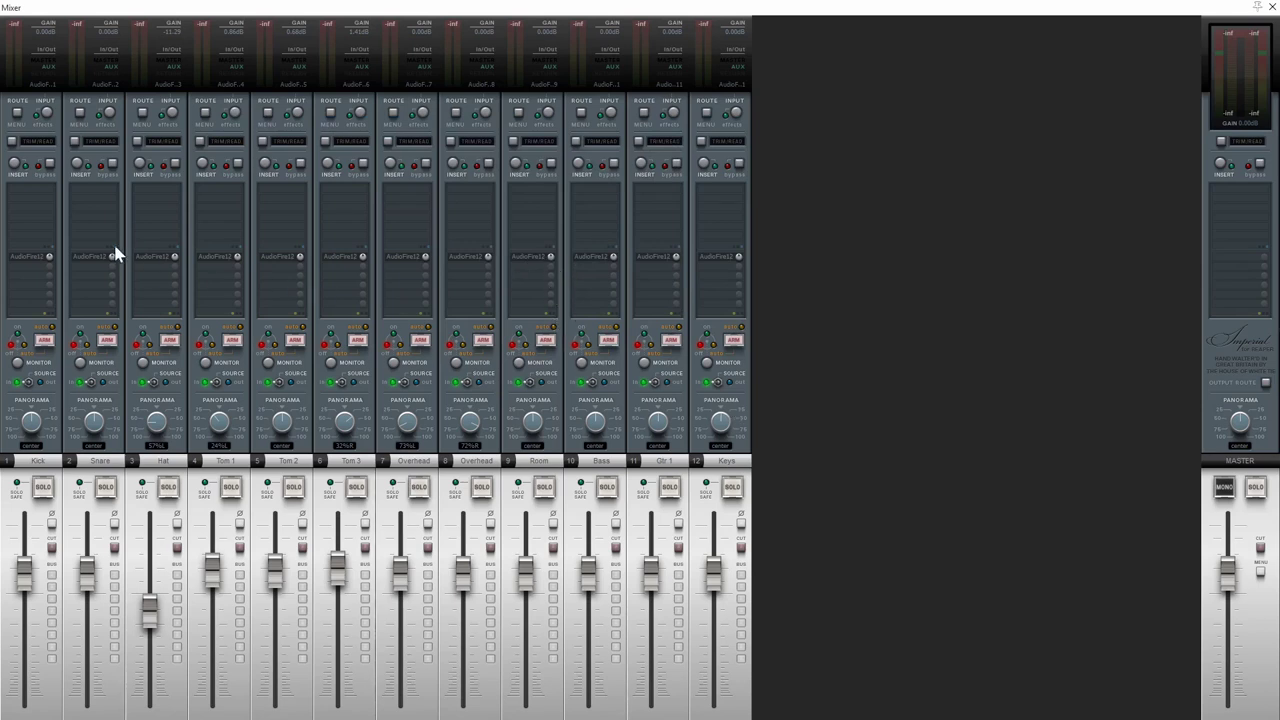
left_click(477, 346)
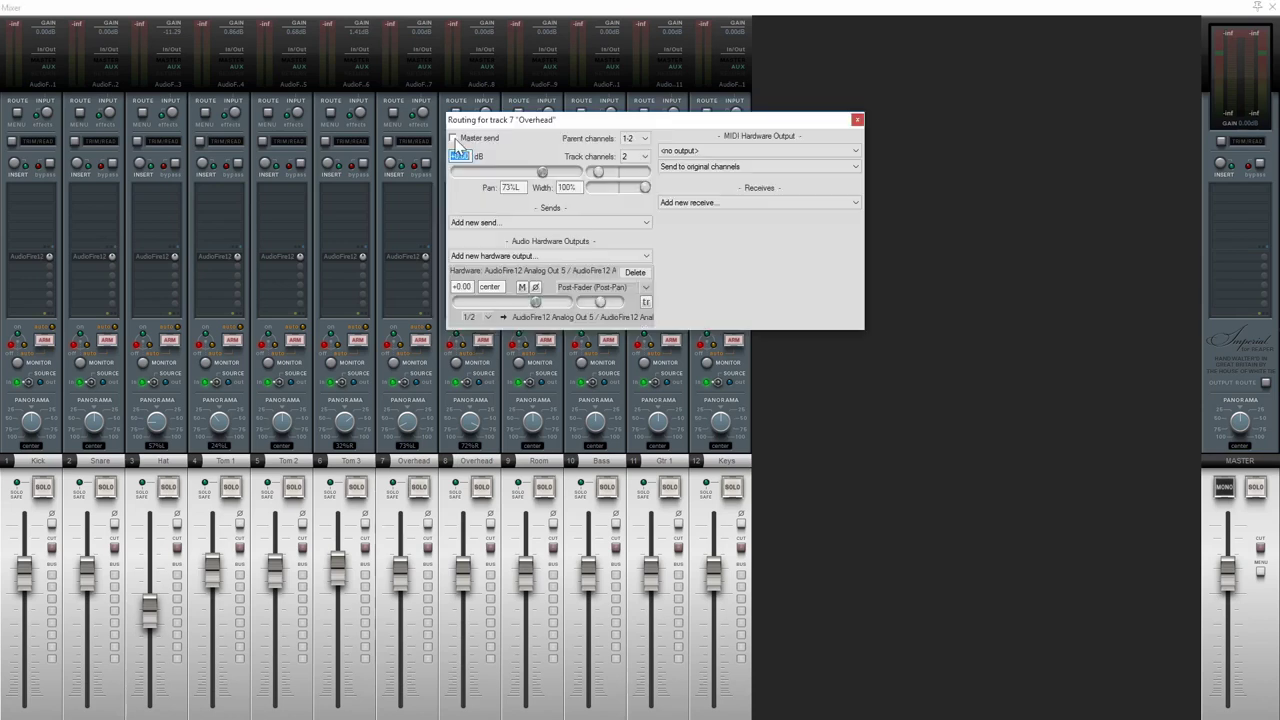
left_click(857, 119)
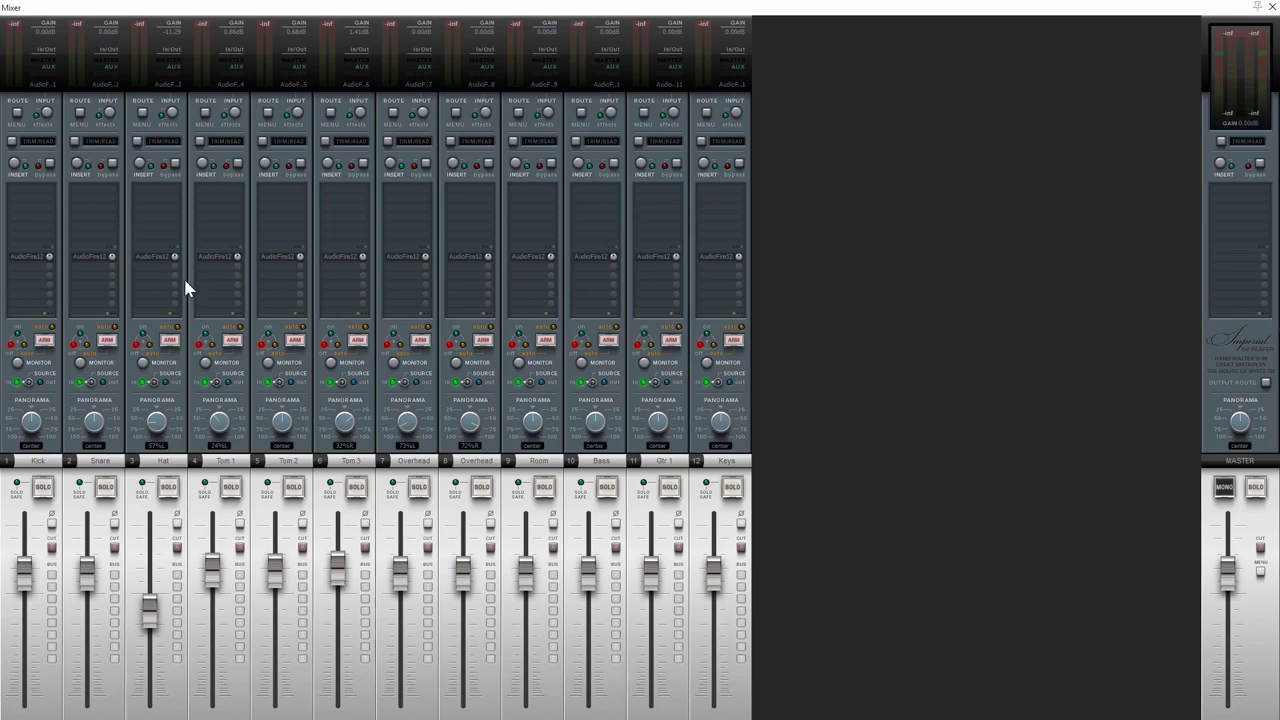
- Insert the Softube Tape plug-in on the Kick track and set its color type to B
double_click(30, 196)
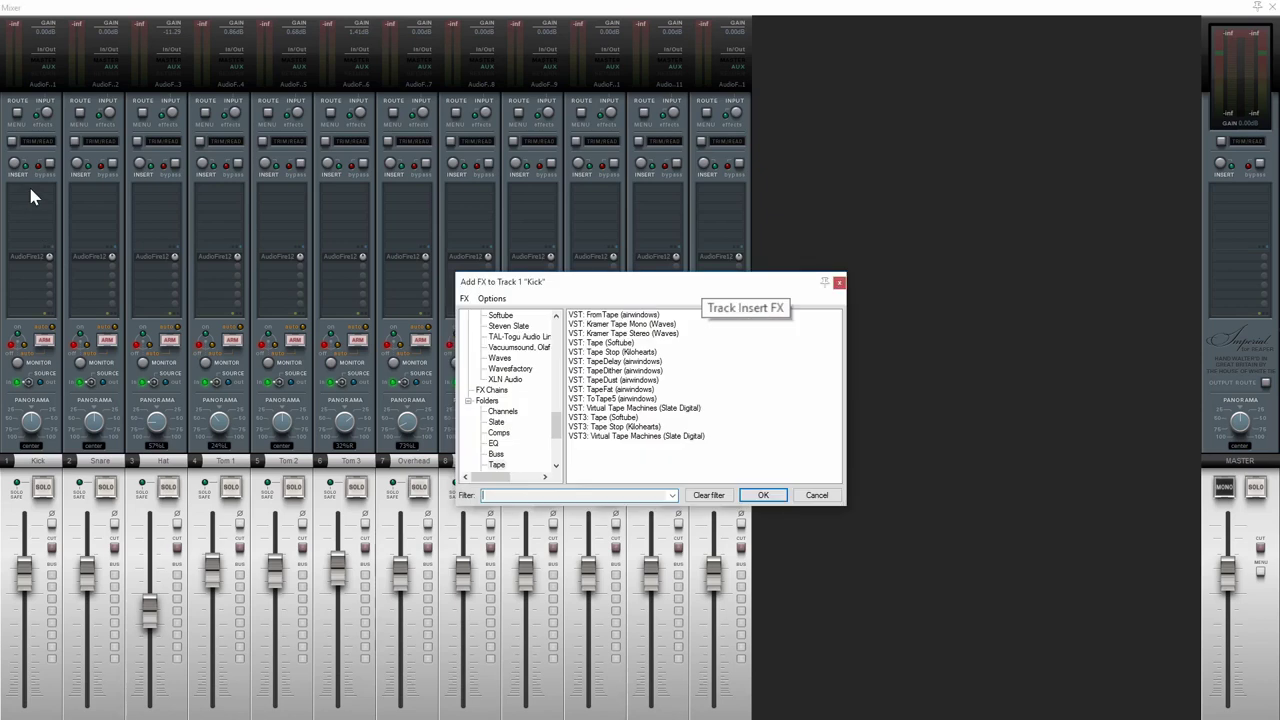
left_click_drag(557, 423, 534, 434)
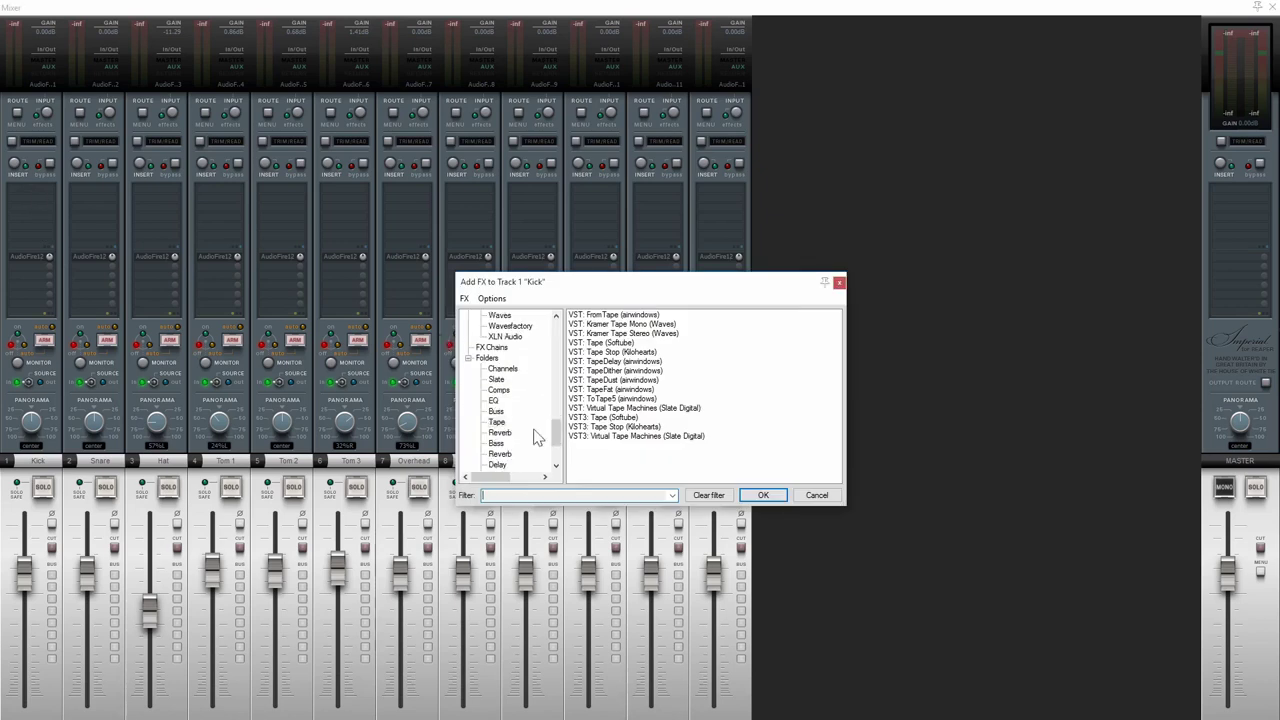
left_click(497, 421)
left_click(612, 343)
left_click(766, 496)
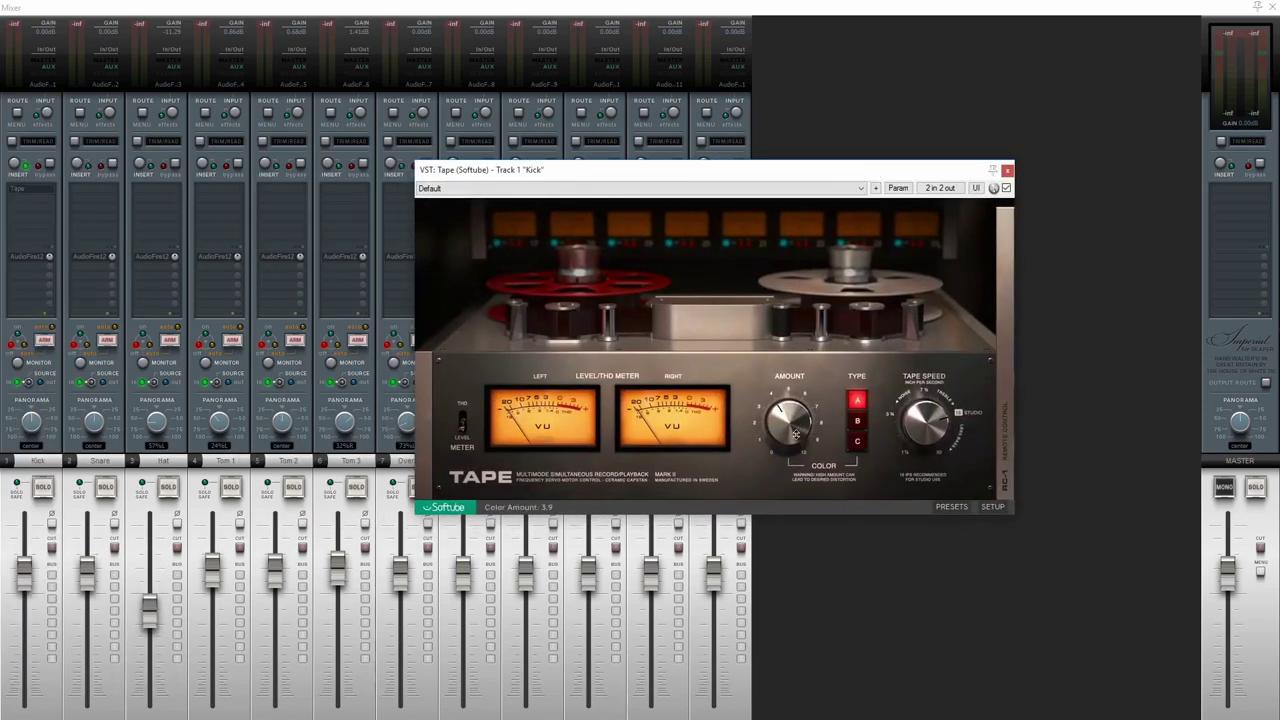
left_click(857, 423)
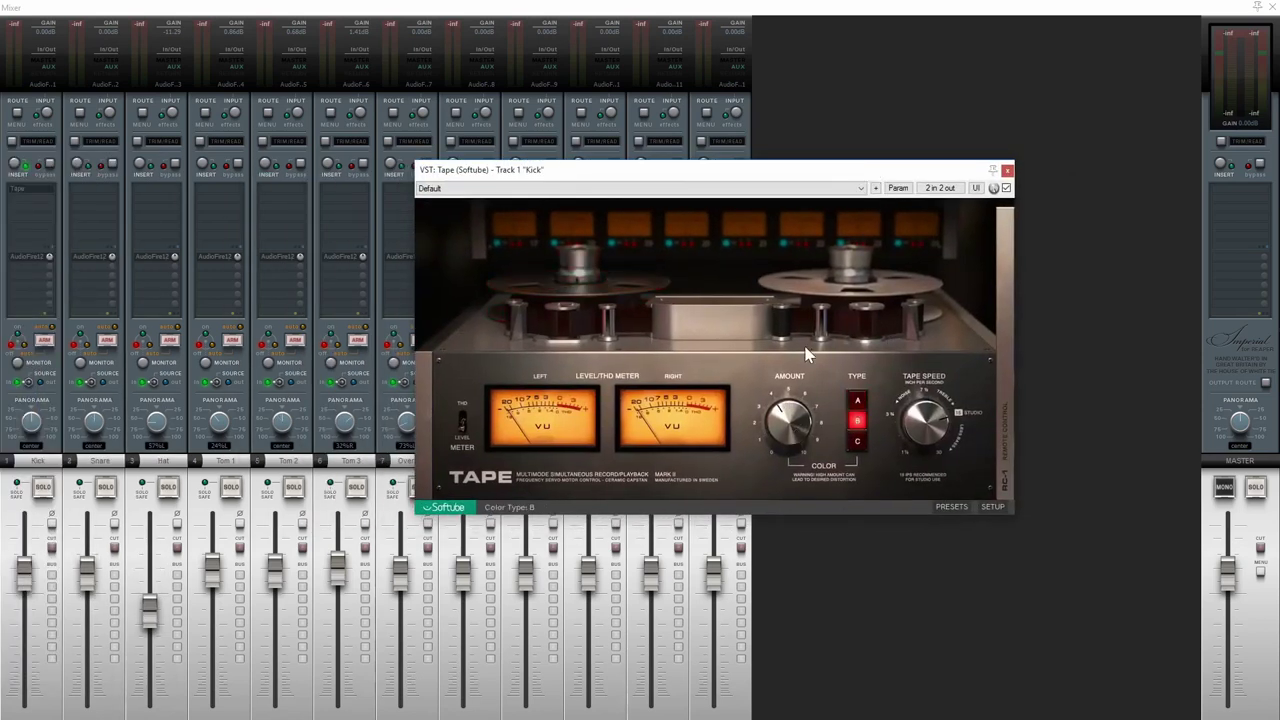
left_click_drag(584, 177, 350, 158)
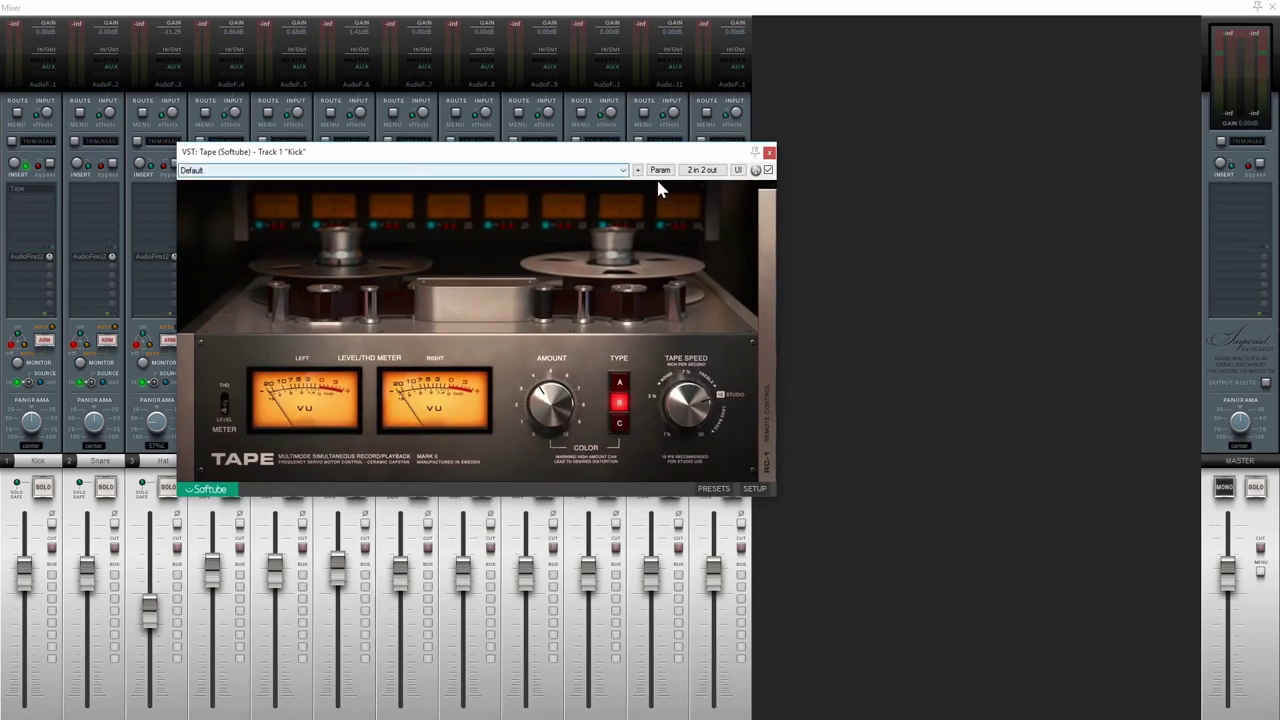
left_click(769, 152)
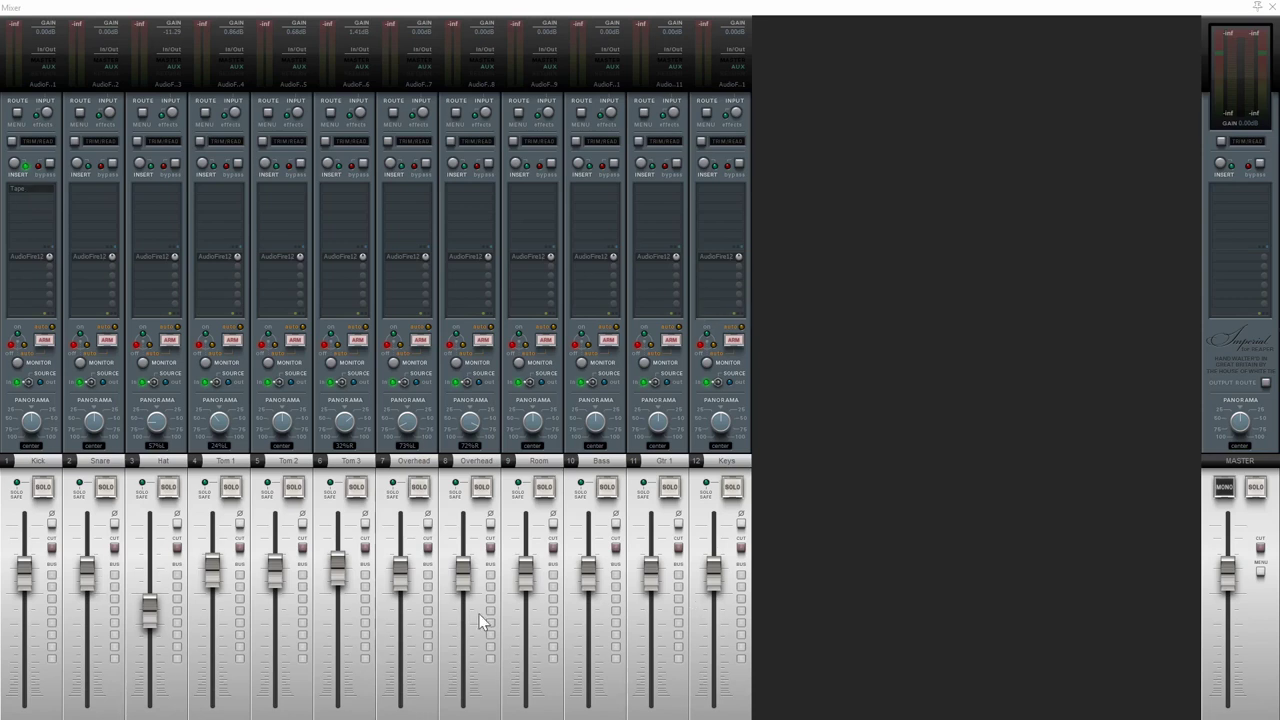
- Reset the Tom 3, Hat, Tom 1 and Tom 2 faders to 0 dB
left_click_drag(337, 565, 337, 570)
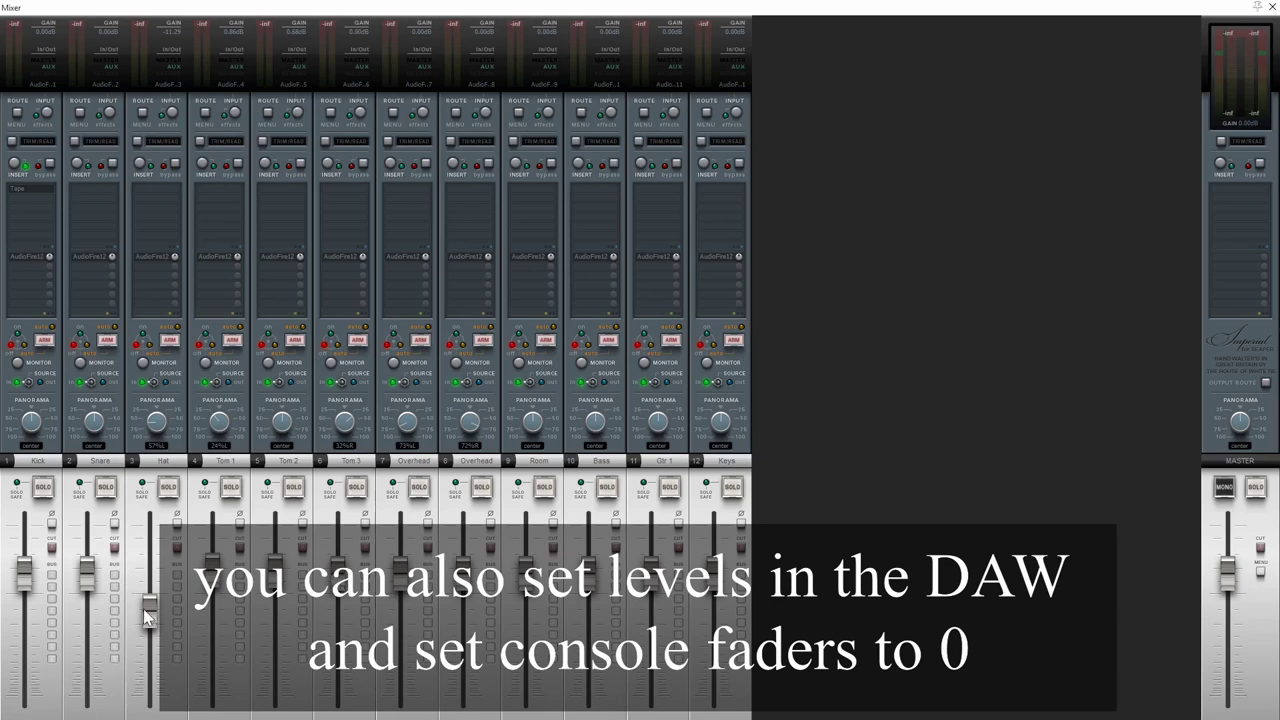
left_click(150, 612, "shift")
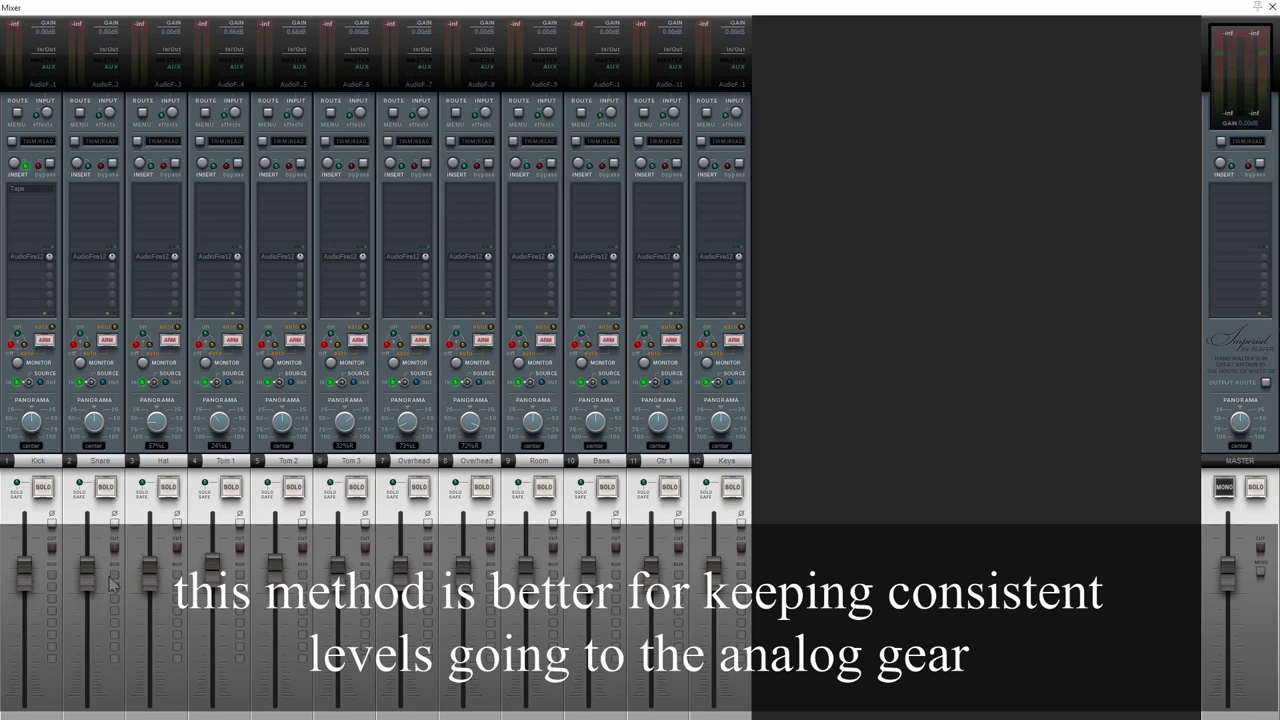
left_click_drag(278, 566, 278, 569)
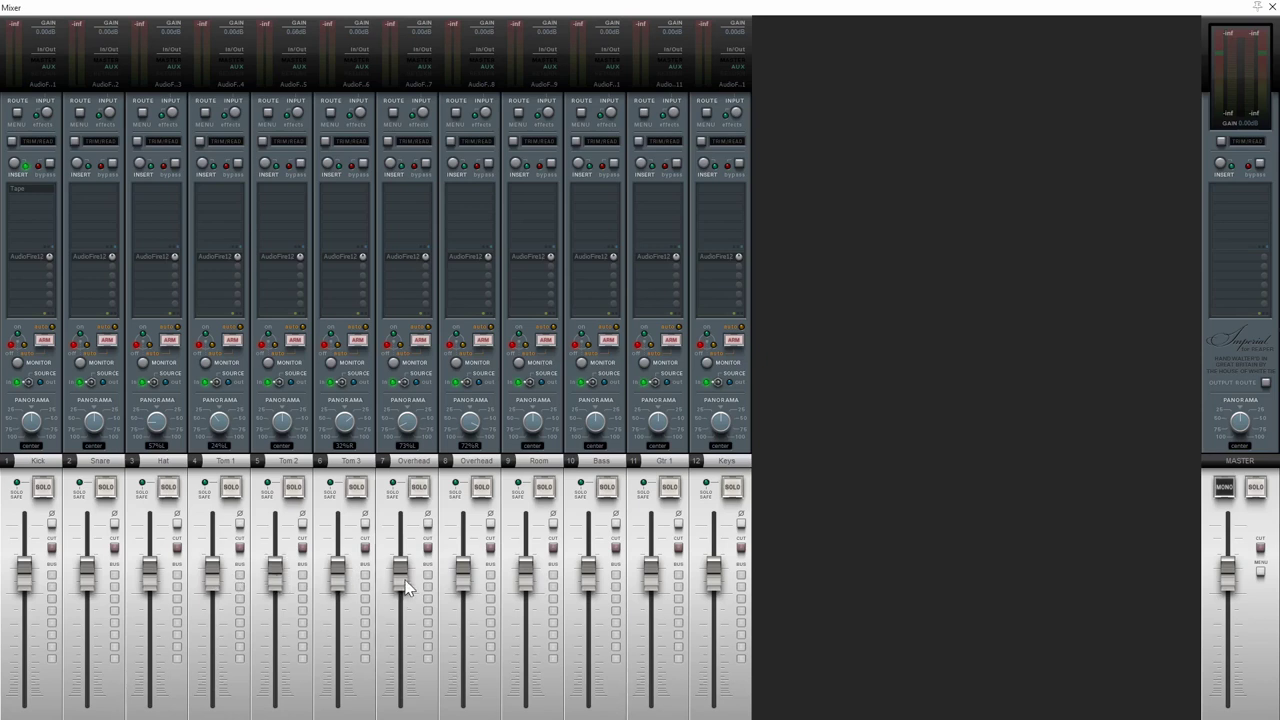
- Add a new track after Keys and name it verb
left_click(713, 566)
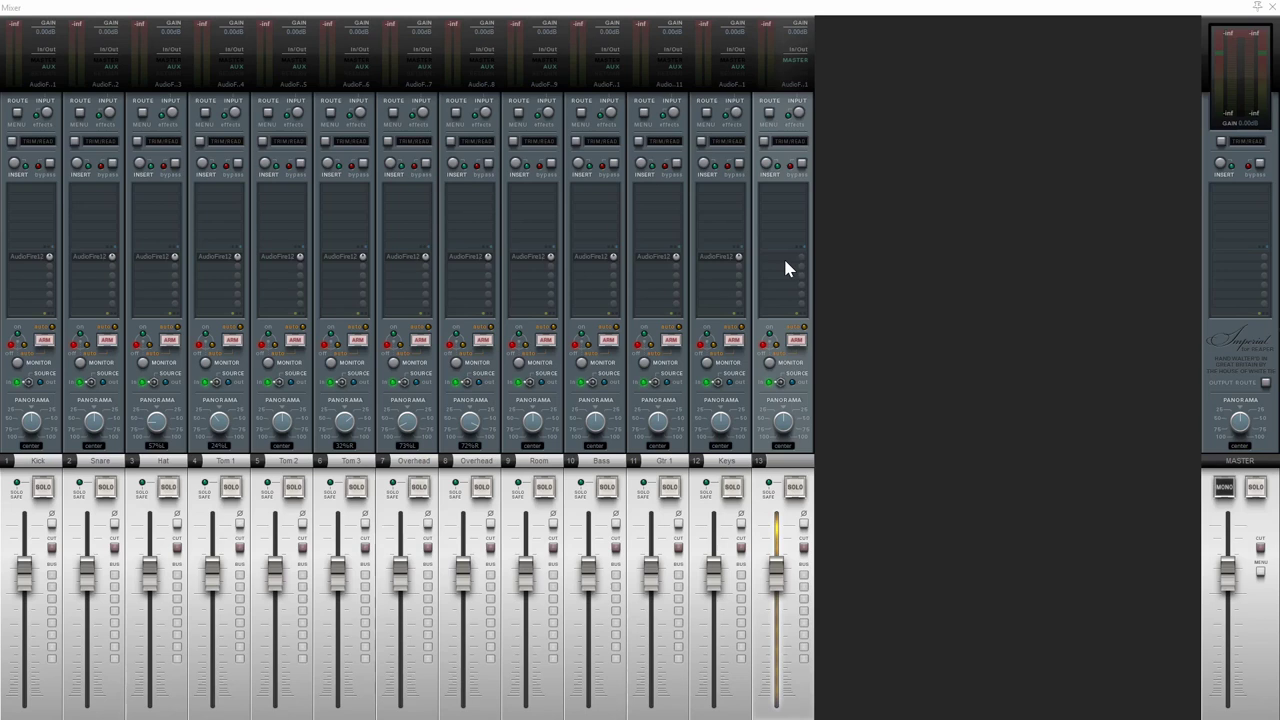
double_click(786, 460)
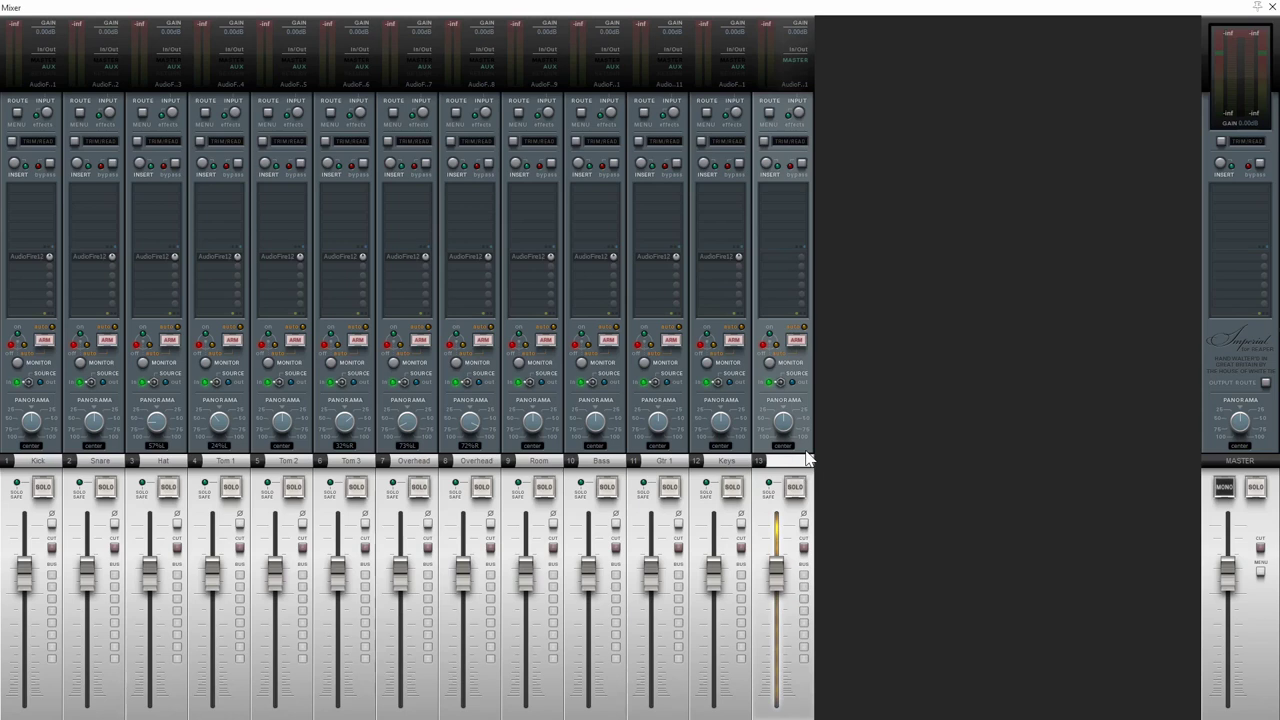
type("Verb")
key("Return")
- Insert the Slate Digital VerbSuite Classics reverb on the verb track, keeping its default settings
double_click(790, 197)
key("Return")
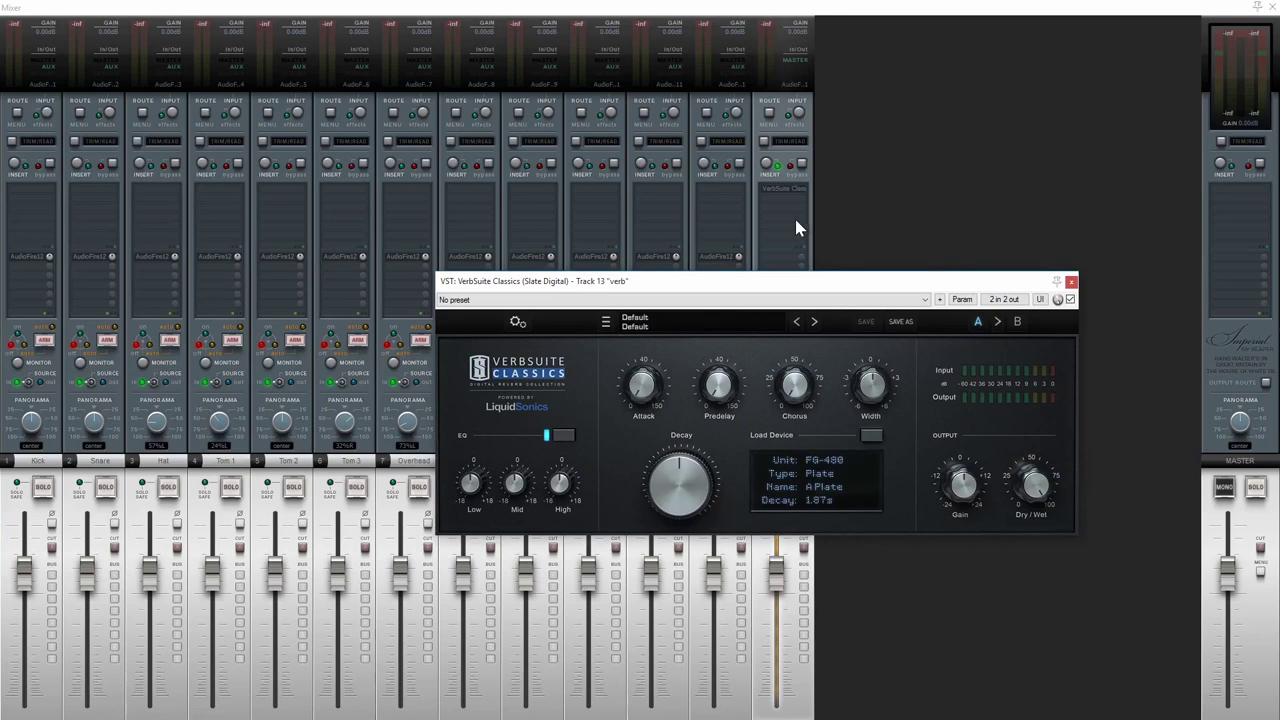
left_click_drag(786, 284, 757, 270)
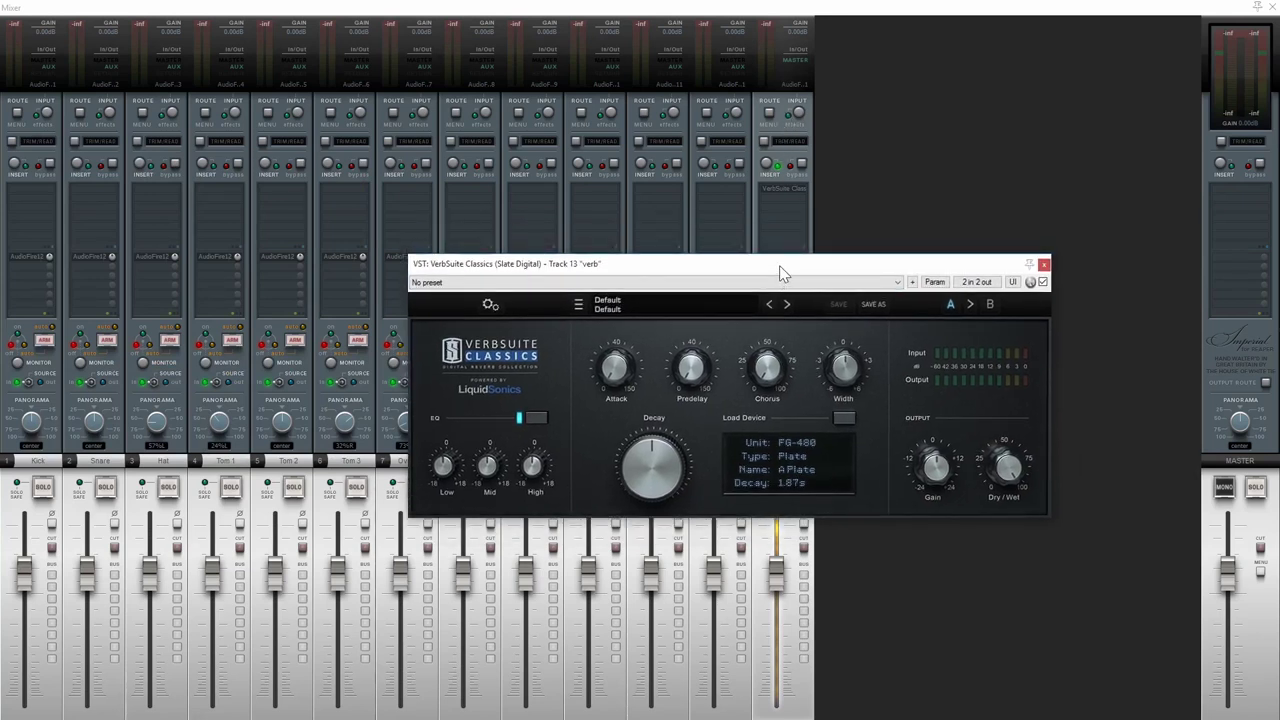
left_click_drag(777, 271, 777, 294)
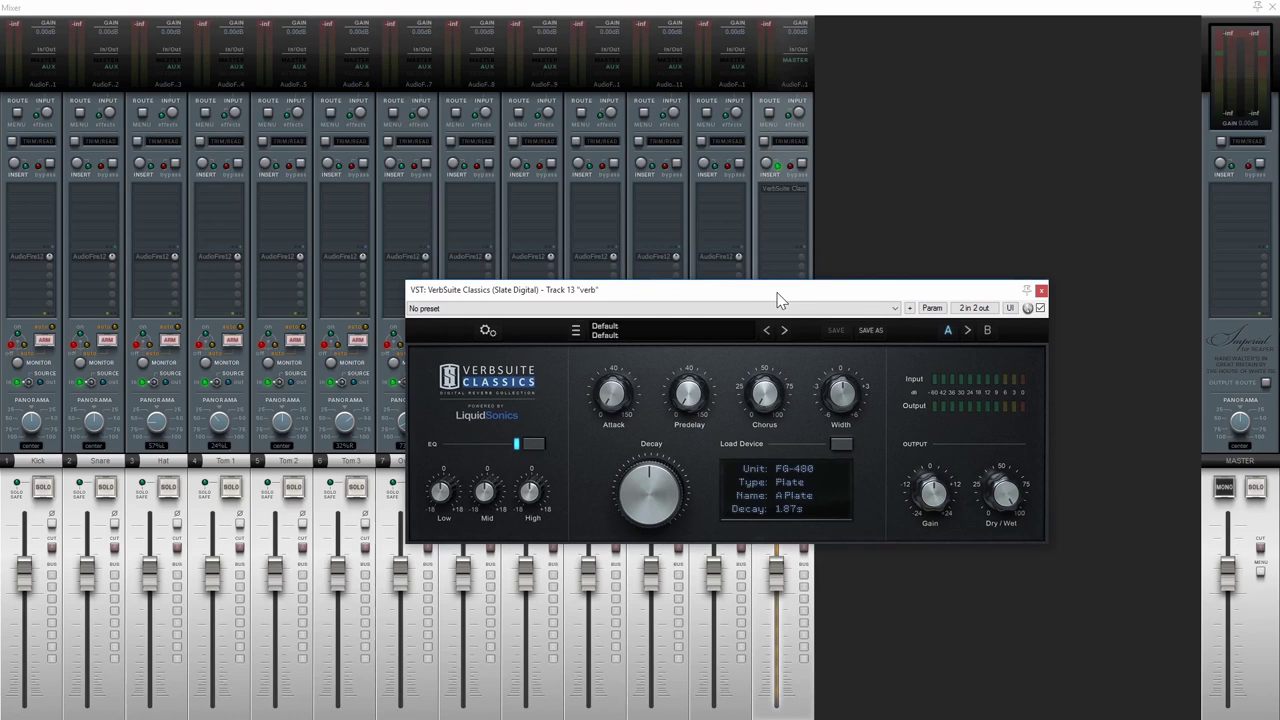
left_click(1041, 290)
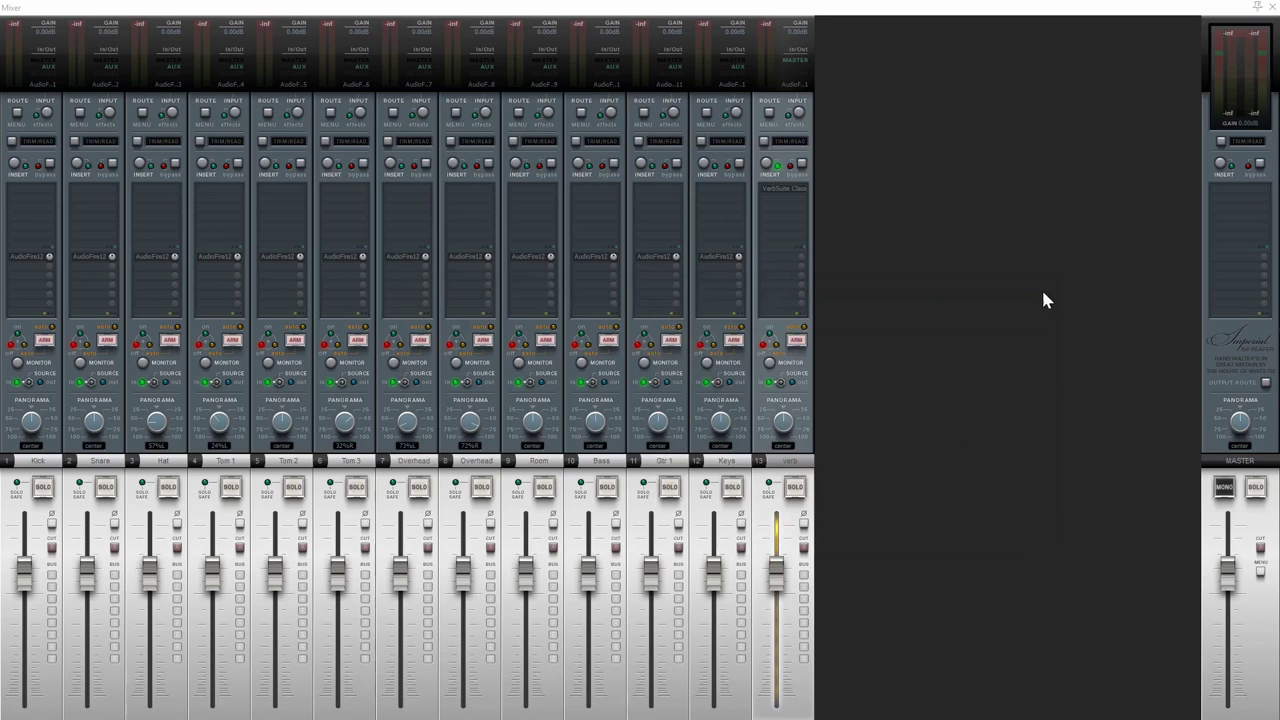
- Turn off the verb track's master send and route it to the stereo hardware output AudioFire12-a Analog Out 1 / Analog Out 2
left_click(769, 113)
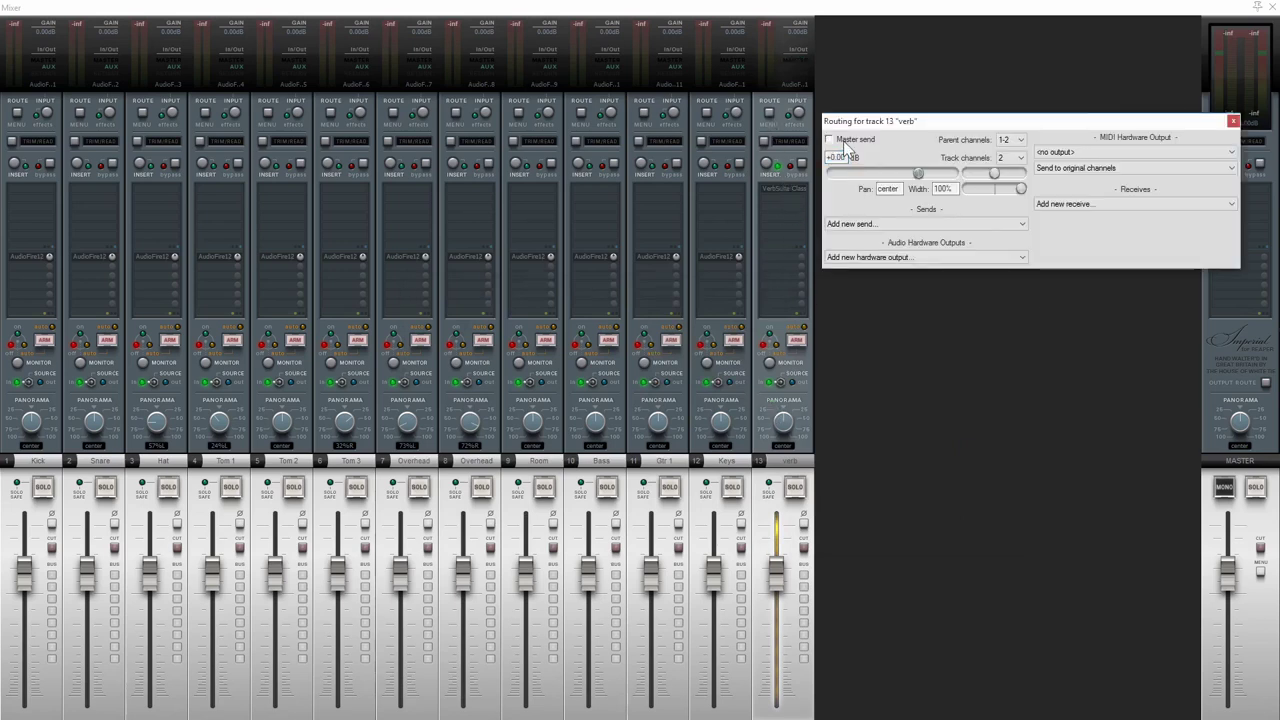
left_click(1233, 121)
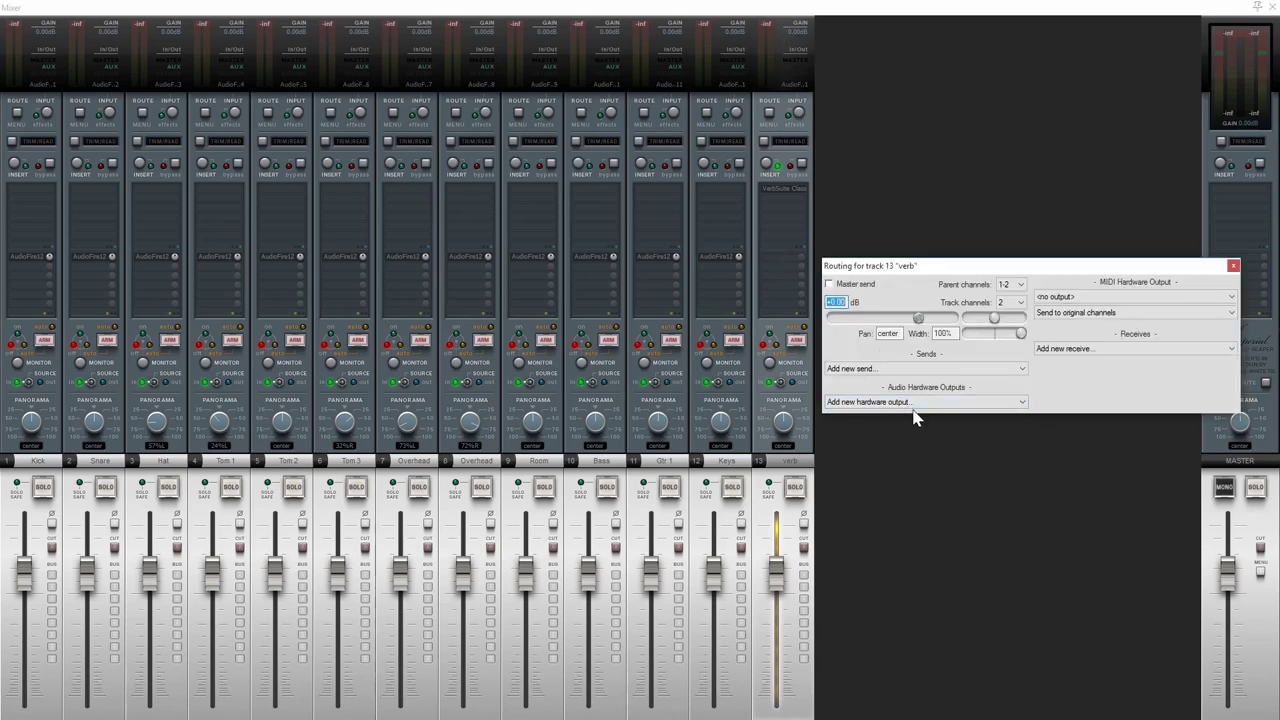
left_click(913, 403)
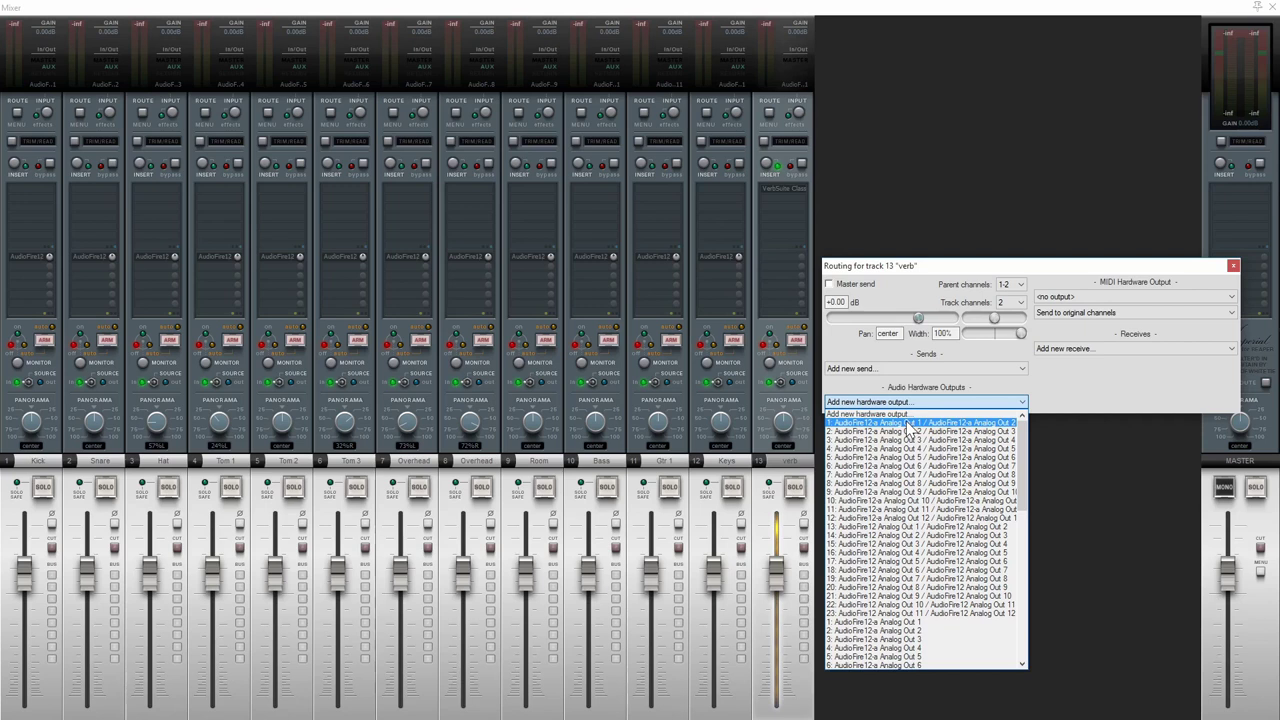
left_click(906, 422)
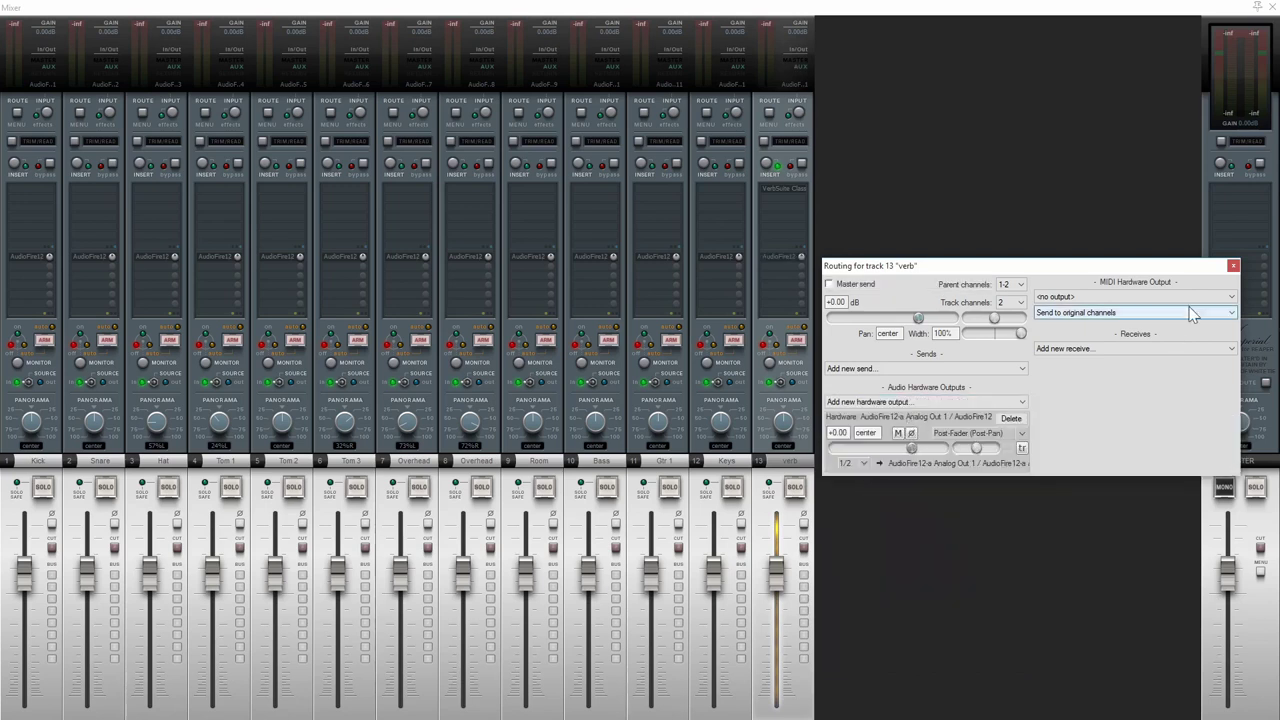
- Create a post-fader send from the Snare track to the verb track, keeping its default settings
left_click(1233, 265)
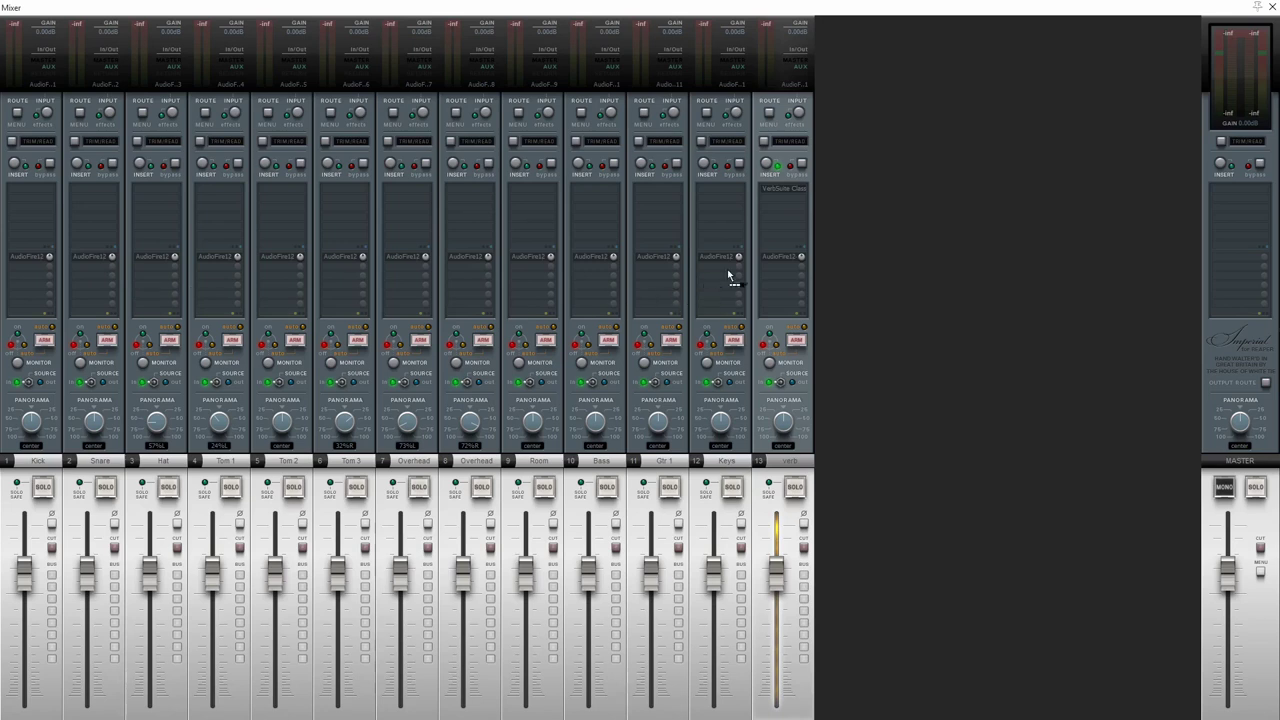
left_click(786, 258)
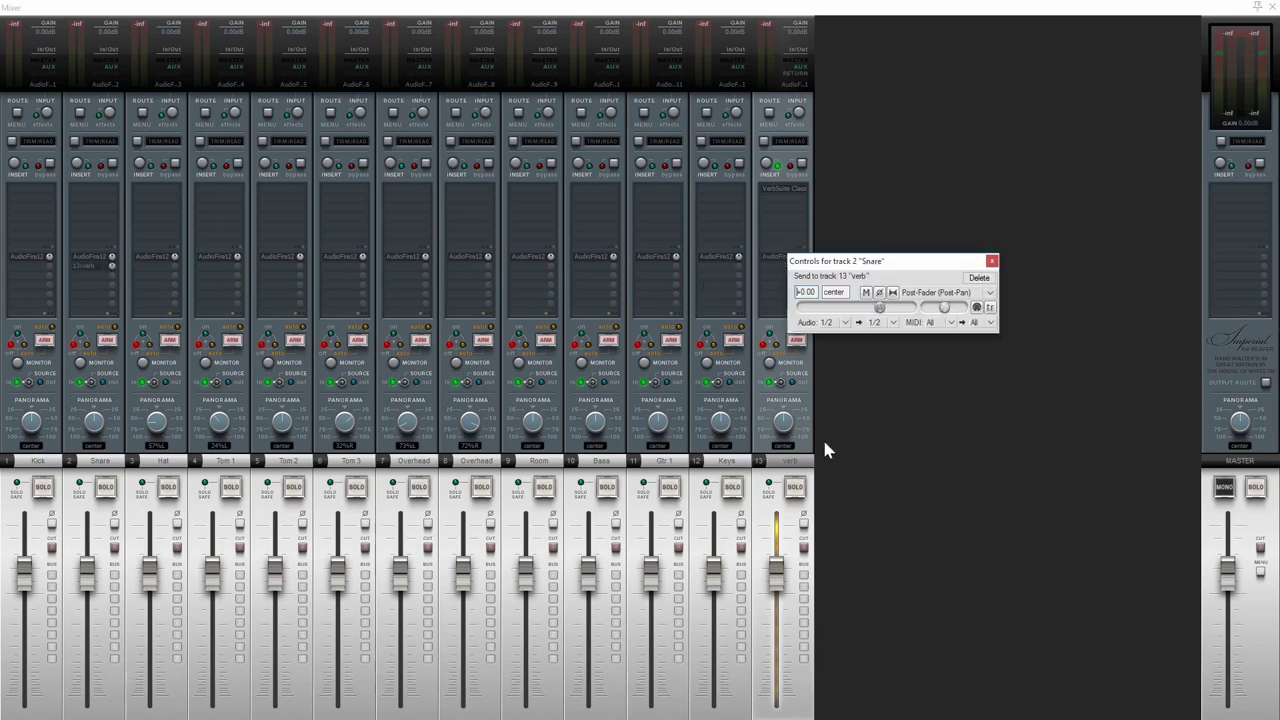
left_click(991, 261)
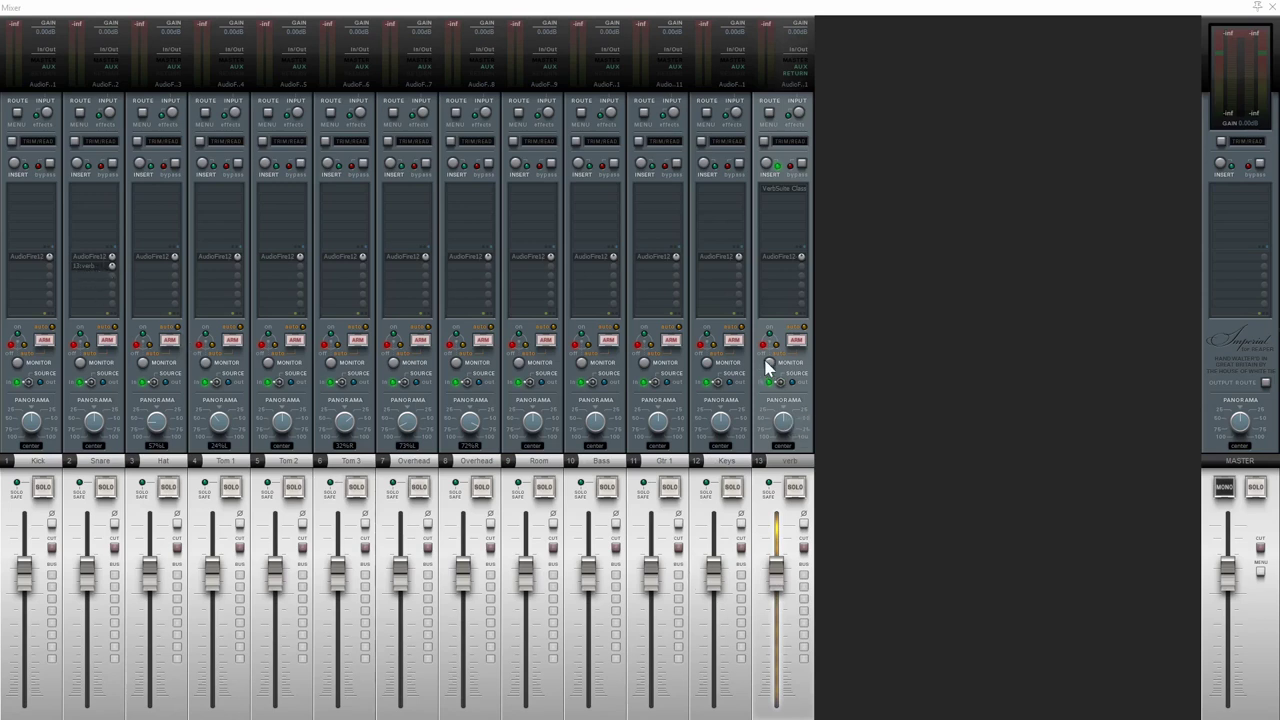
- Check the hardware output controls of the verb and Tom 1 tracks
double_click(786, 263)
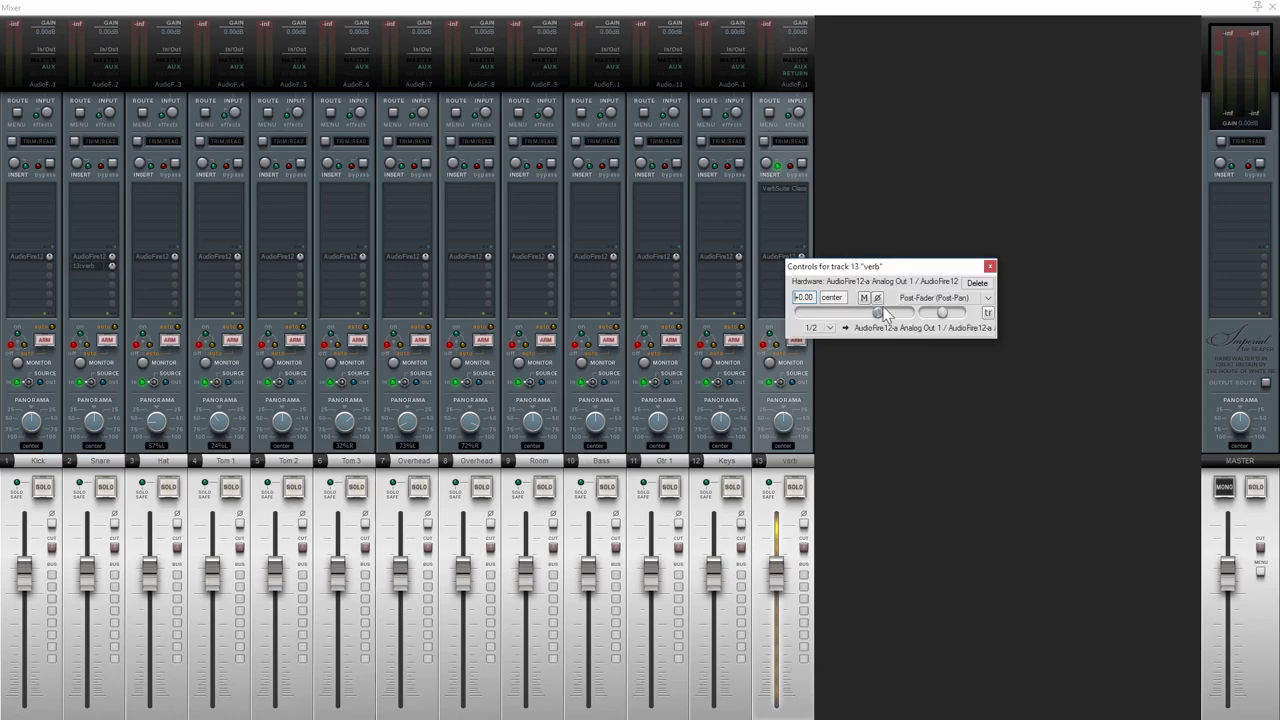
left_click(990, 267)
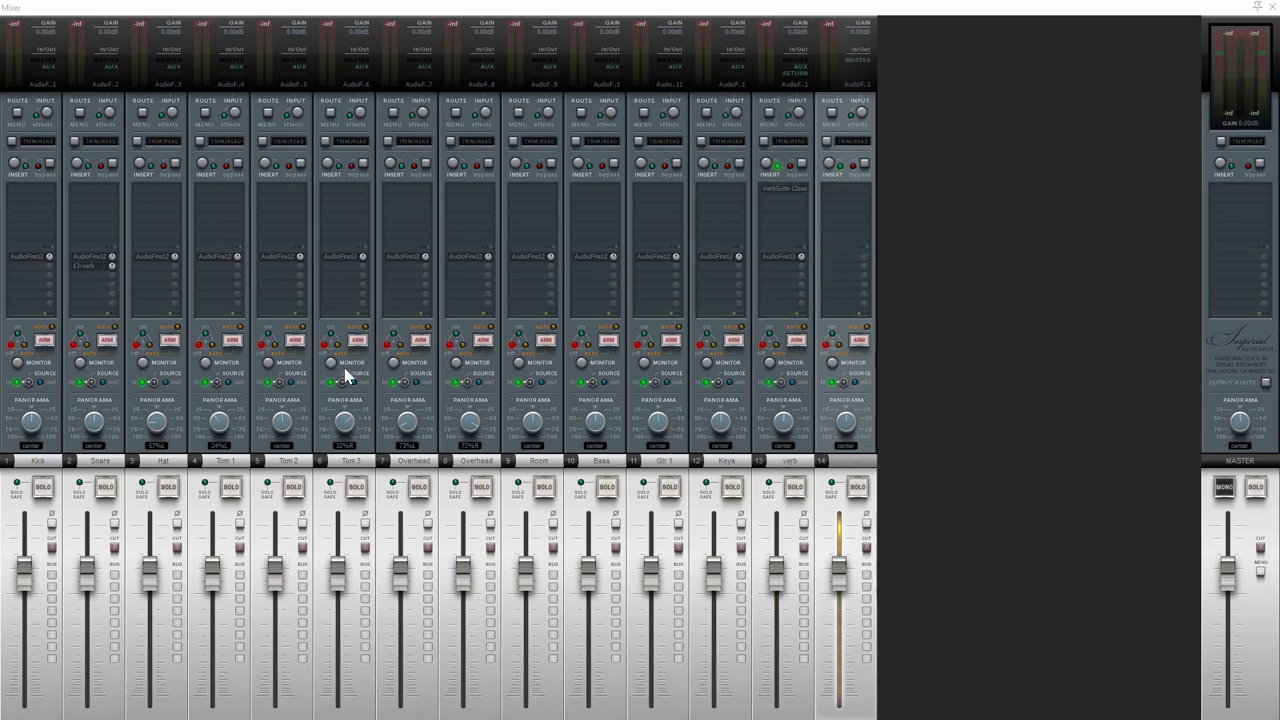
double_click(220, 260)
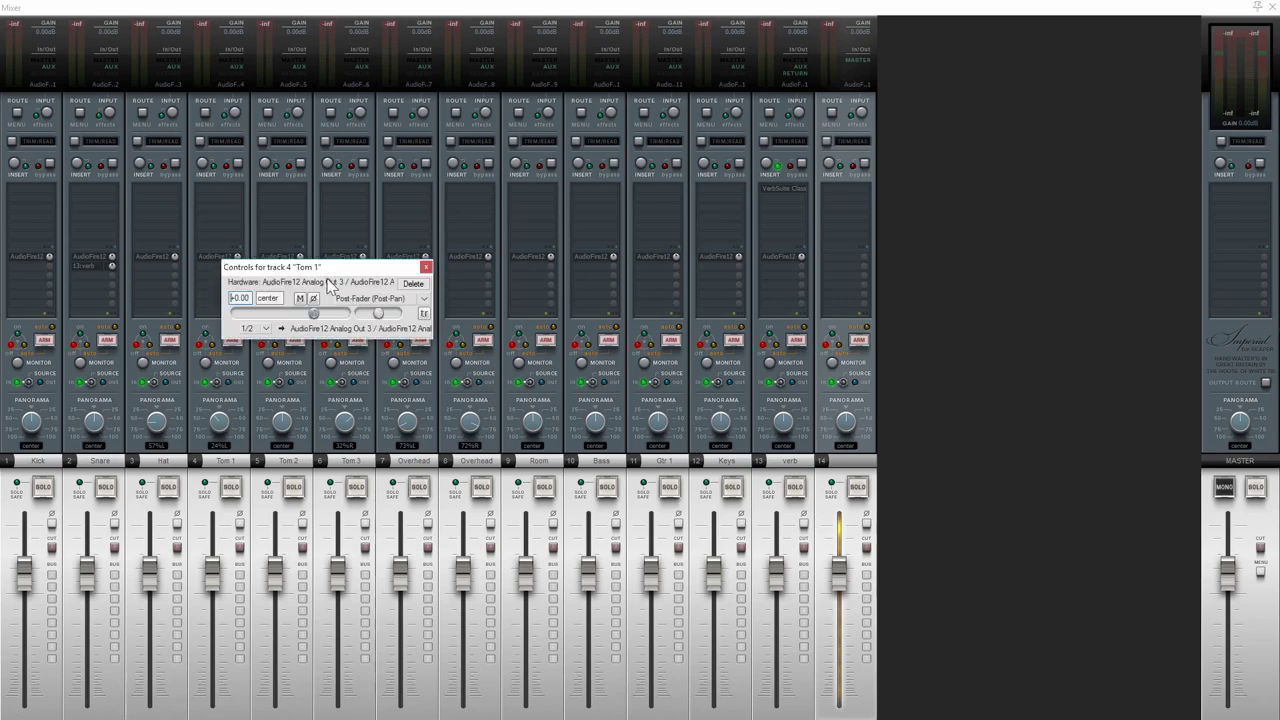
left_click(426, 268)
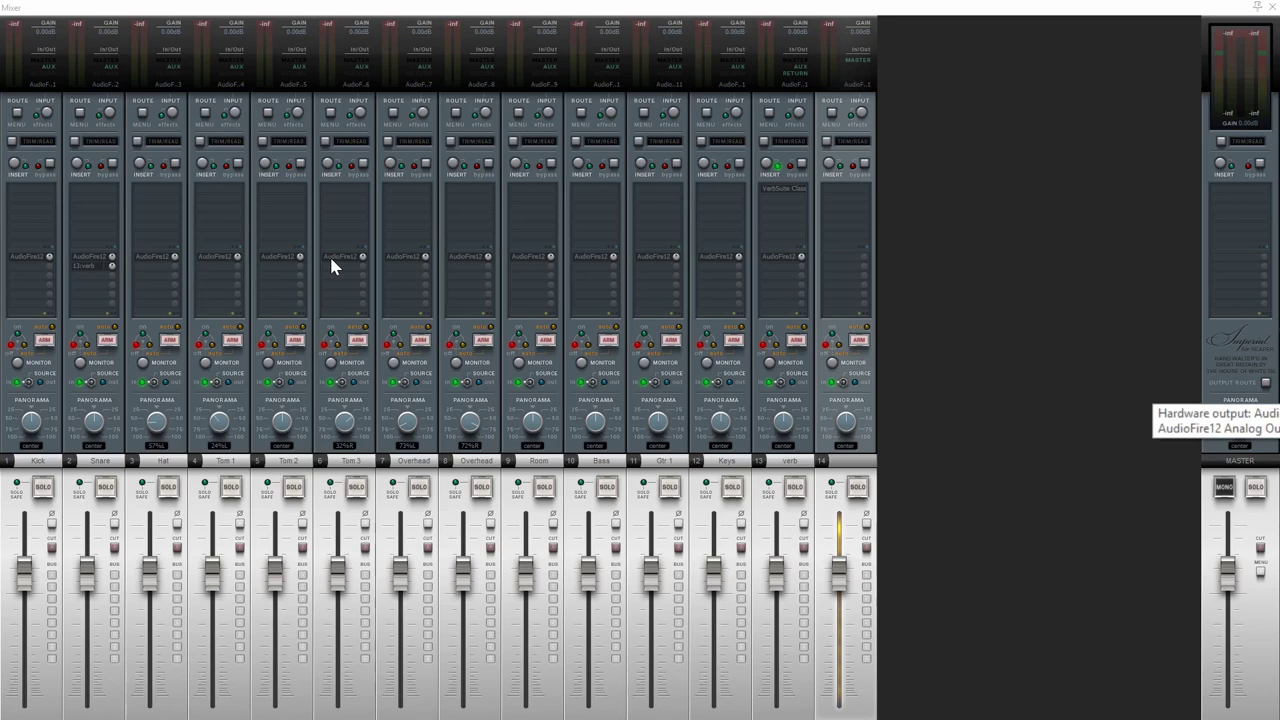
- Turn off the master send of the new track after verb and name the track toms
left_click(832, 112)
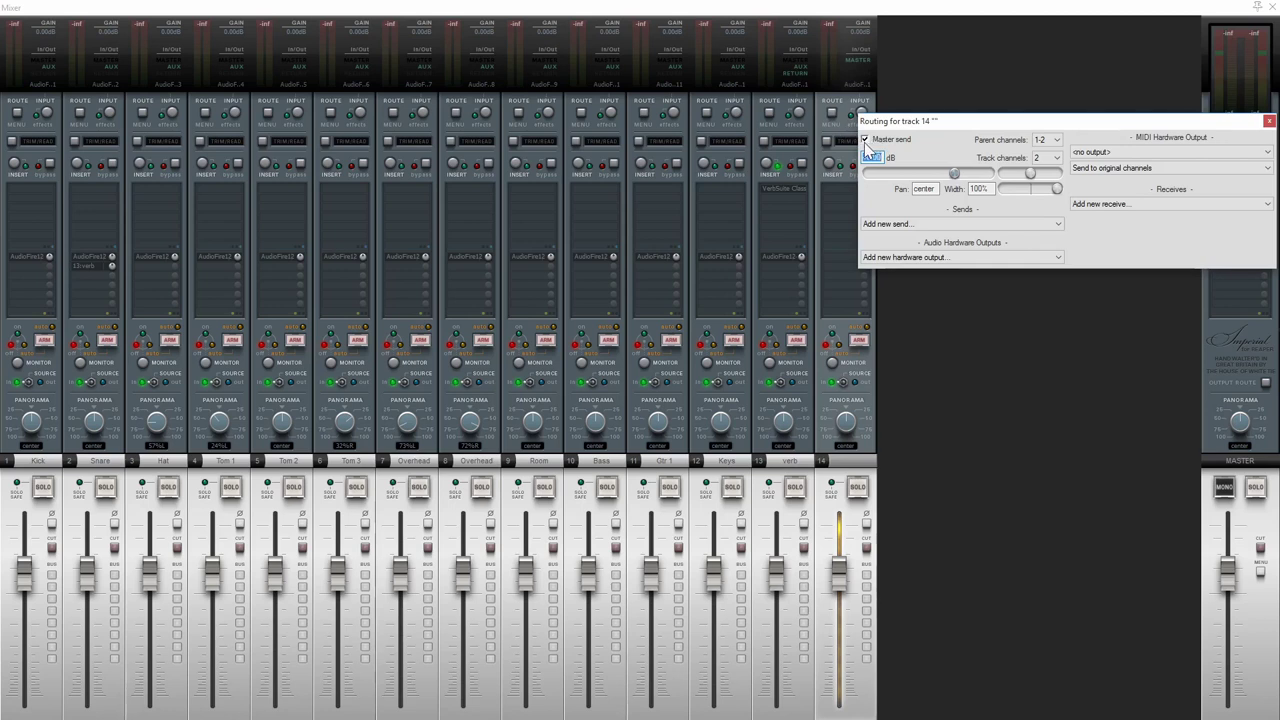
left_click(1269, 121)
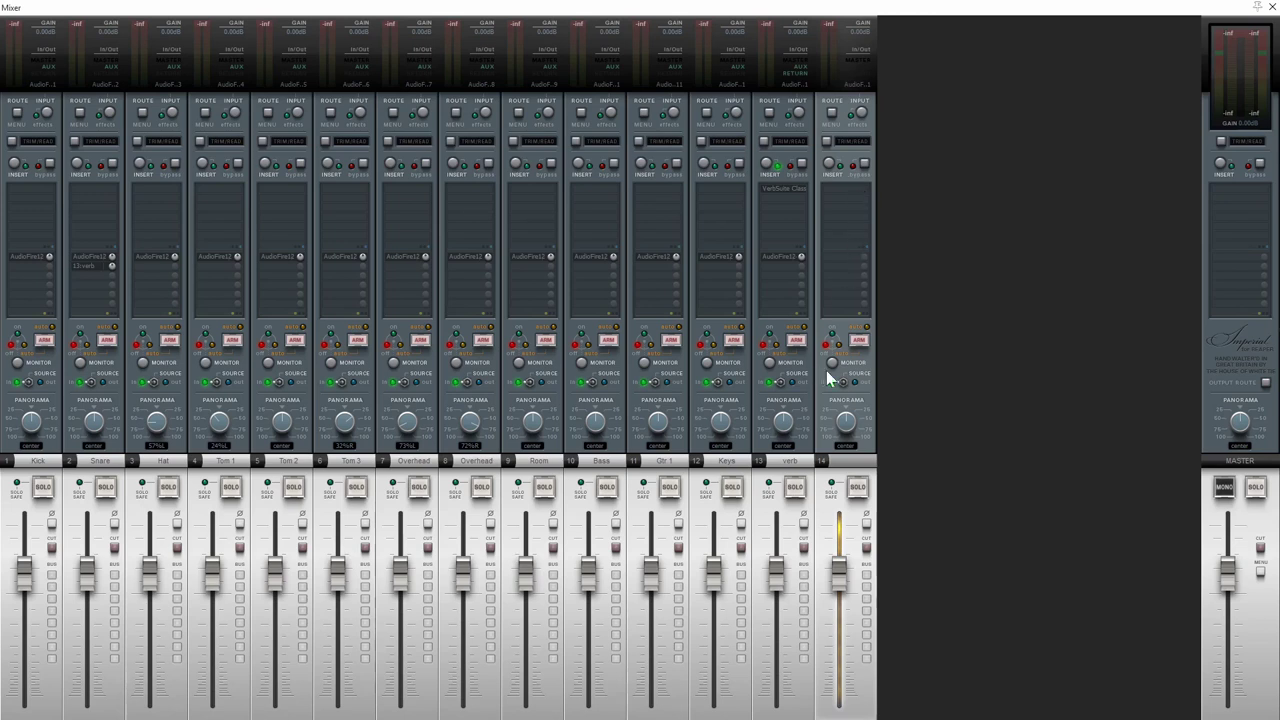
double_click(851, 461)
type("toms")
key("Return")
- Remove the AudioFire12 hardware outputs from the Tom 1, Tom 2 and Tom 3 tracks
right_click(219, 262)
left_click(255, 301)
right_click(273, 262)
left_click(295, 302)
right_click(343, 255)
left_click(348, 297)
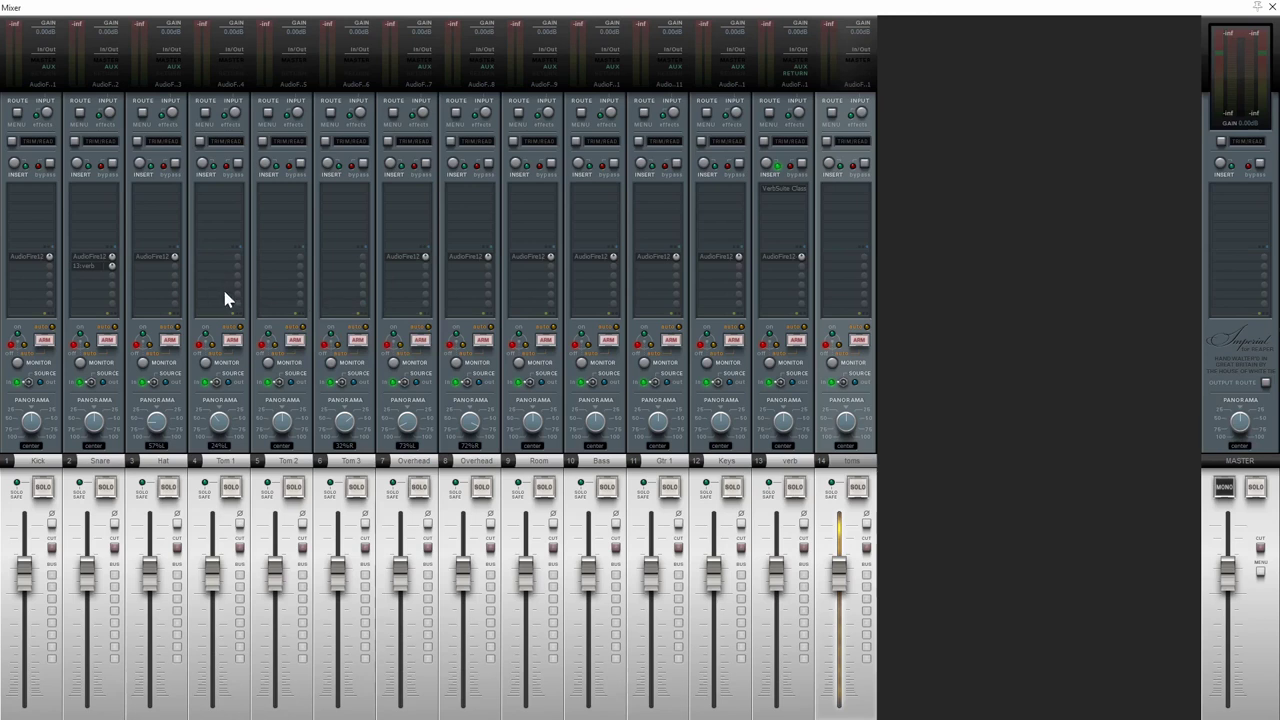
- Create sends from Tom 1, Tom 2 and Tom 3 to the toms track, keeping the default send settings
left_click_drag(219, 268, 847, 294)
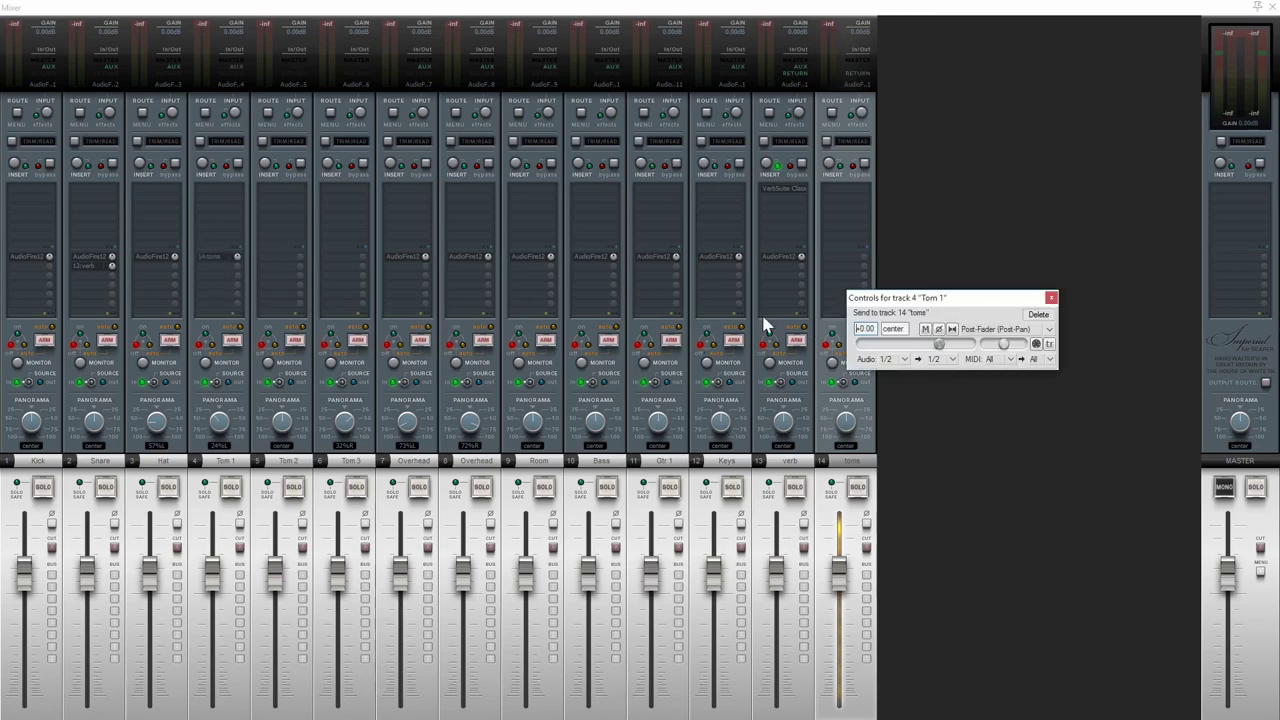
left_click(286, 262)
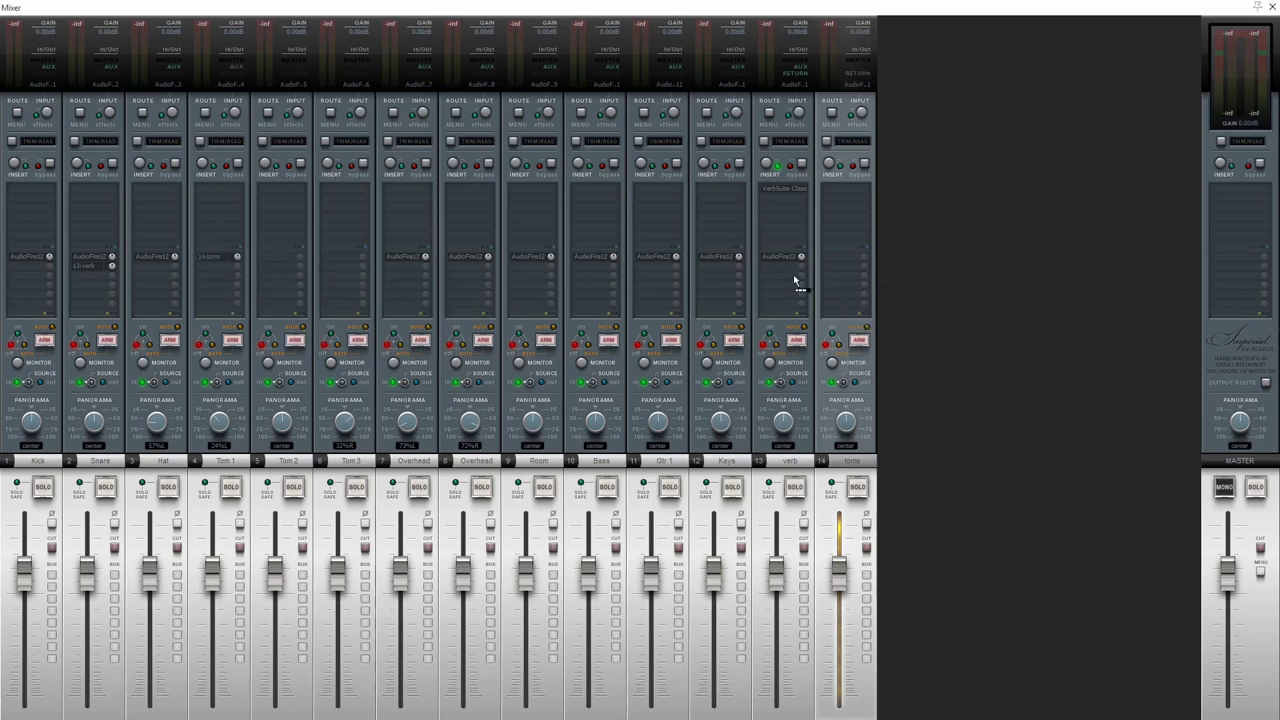
left_click_drag(852, 258, 854, 262)
left_click_drag(340, 270, 862, 287)
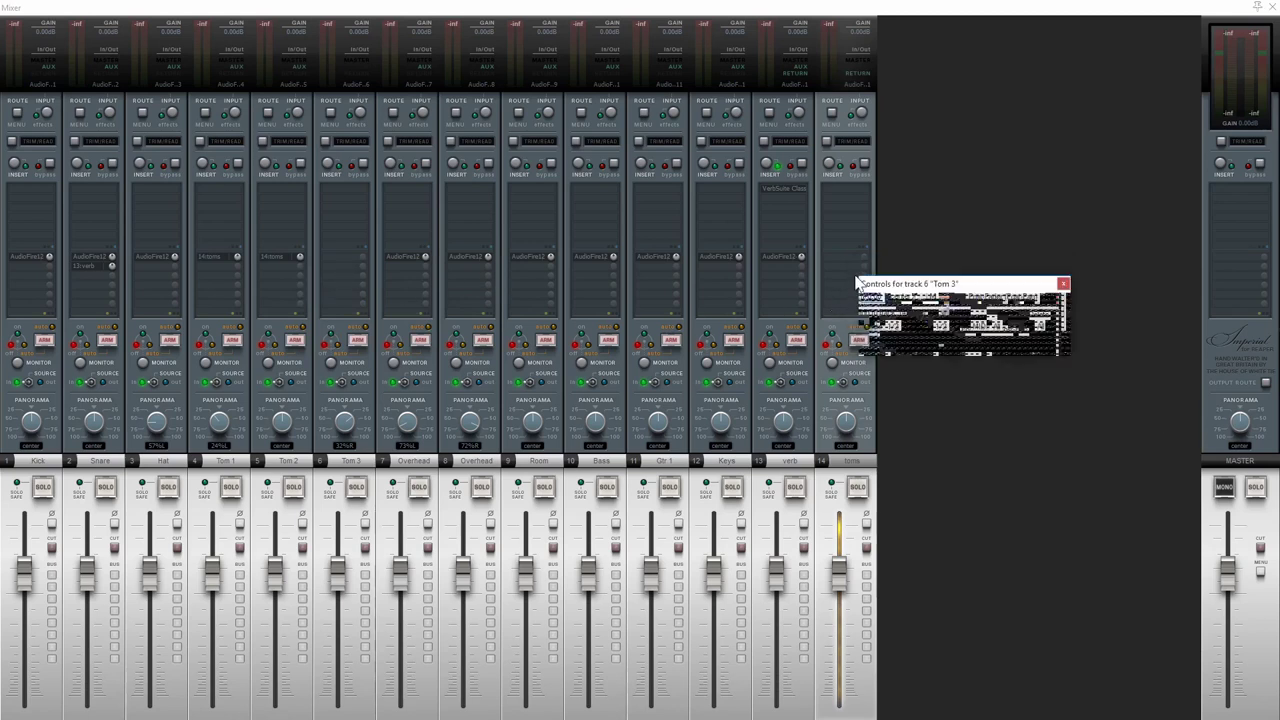
left_click(1064, 284)
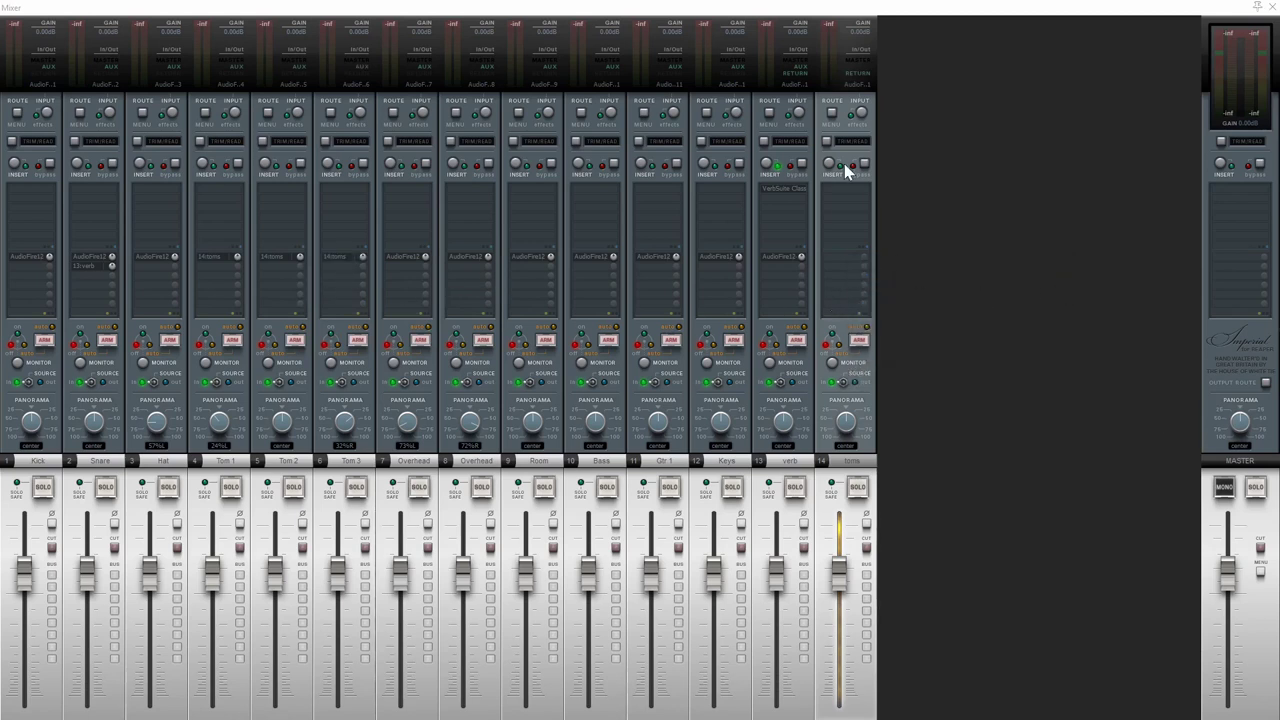
- Route the toms track to the stereo hardware output AudioFire12 Analog Out 3 / Analog Out 4
left_click(833, 114)
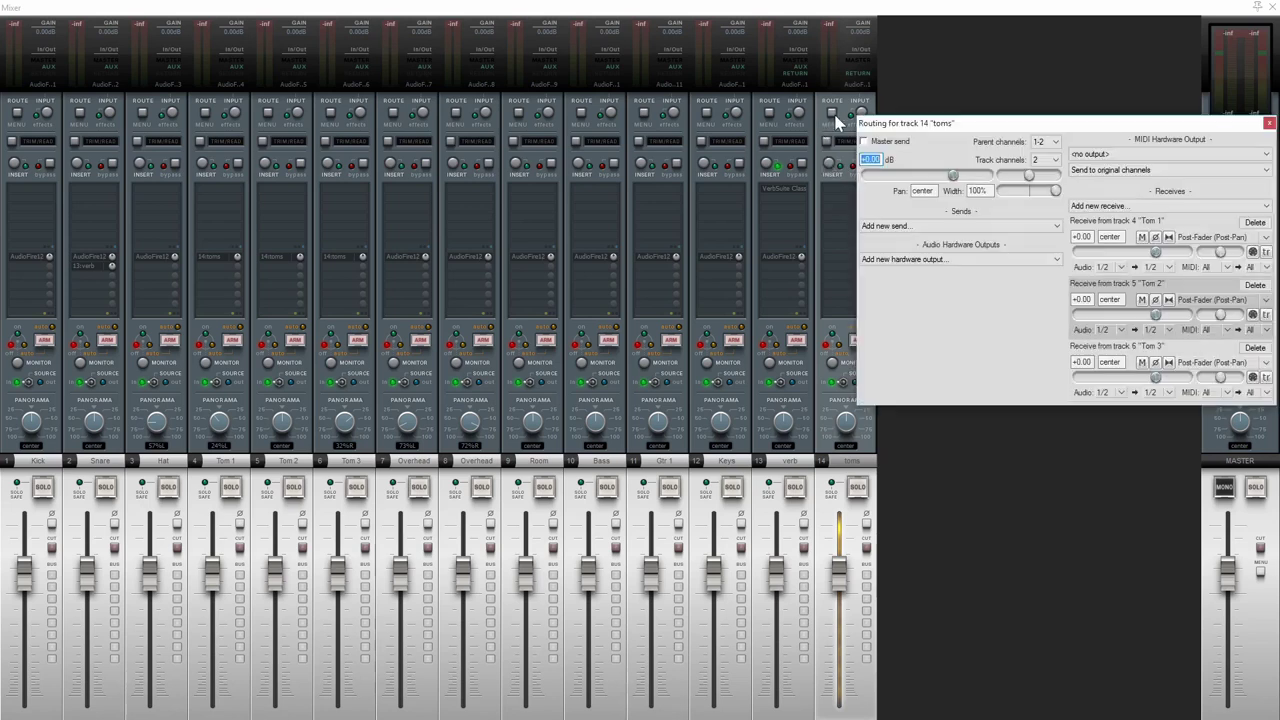
left_click(955, 259)
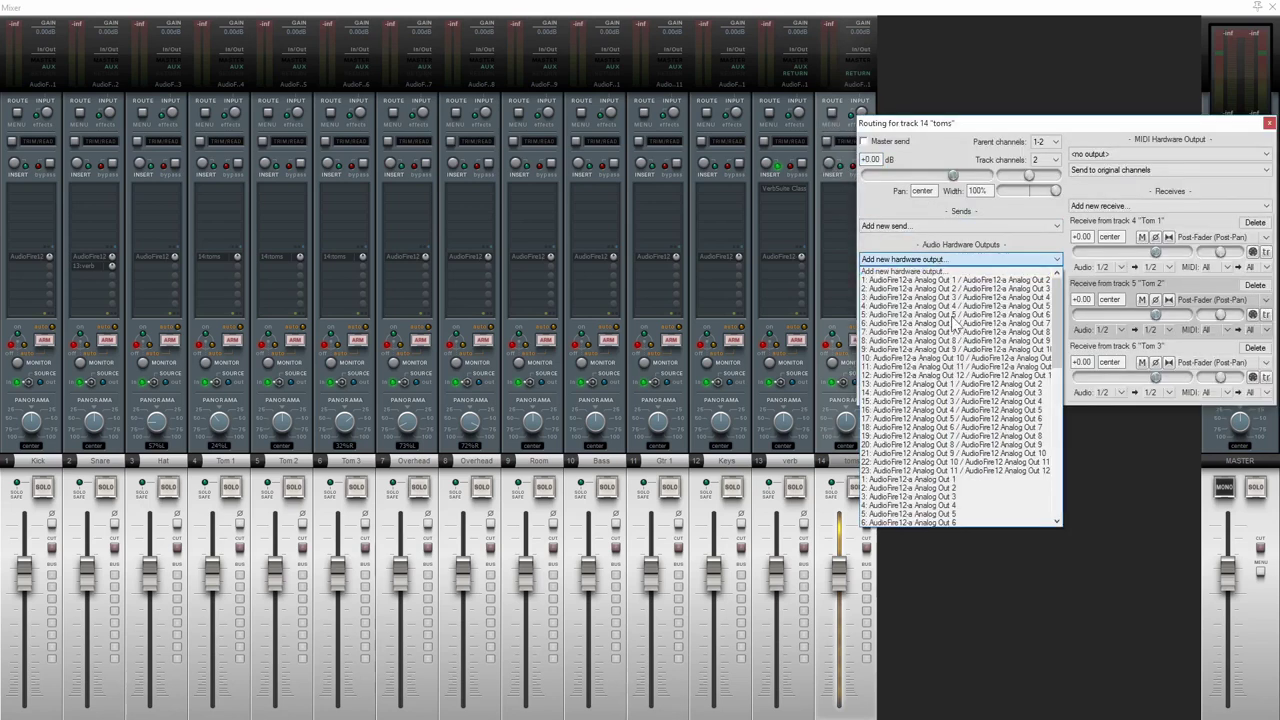
left_click(975, 403)
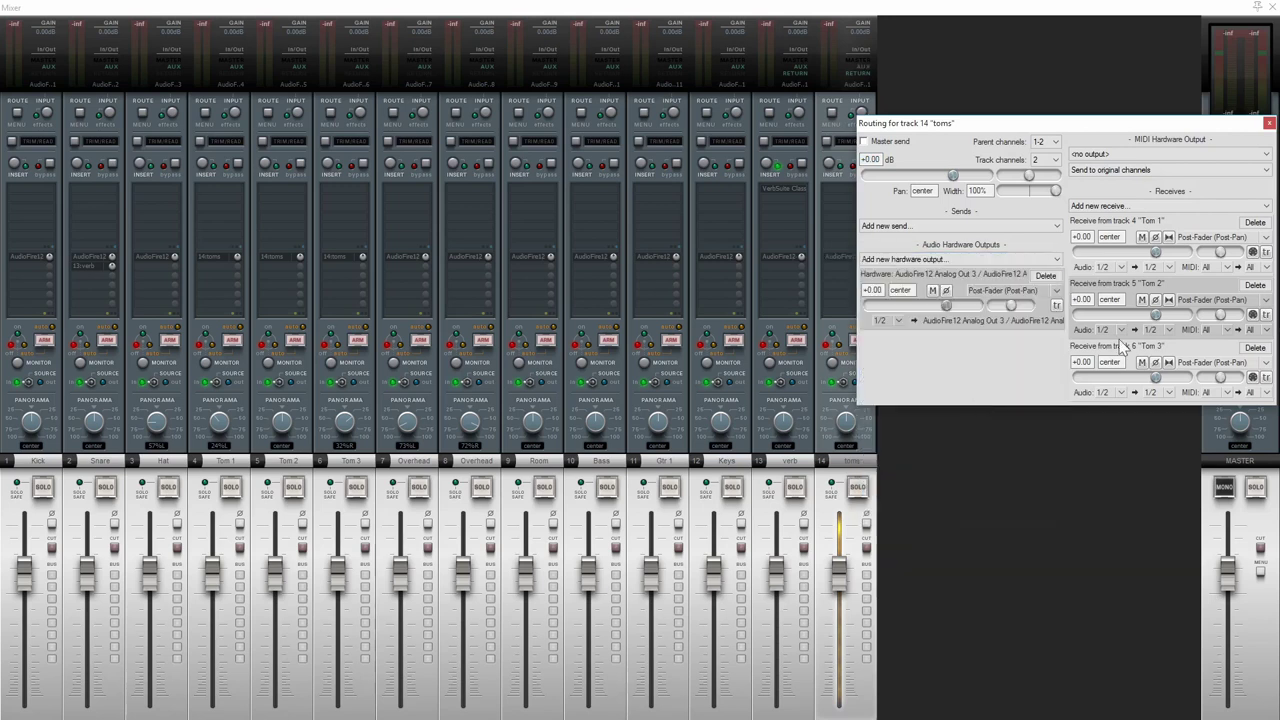
left_click(1269, 122)
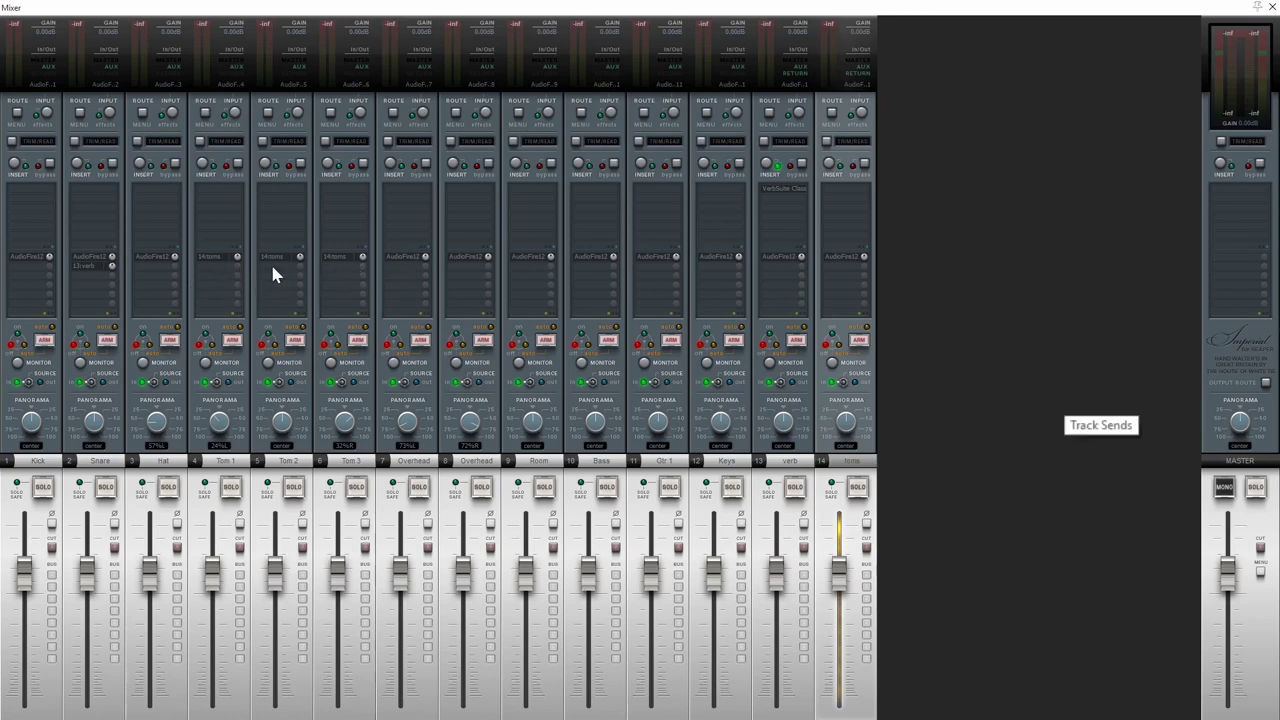
- Check the toms track's hardware output controls and raise its fader slightly
double_click(846, 253)
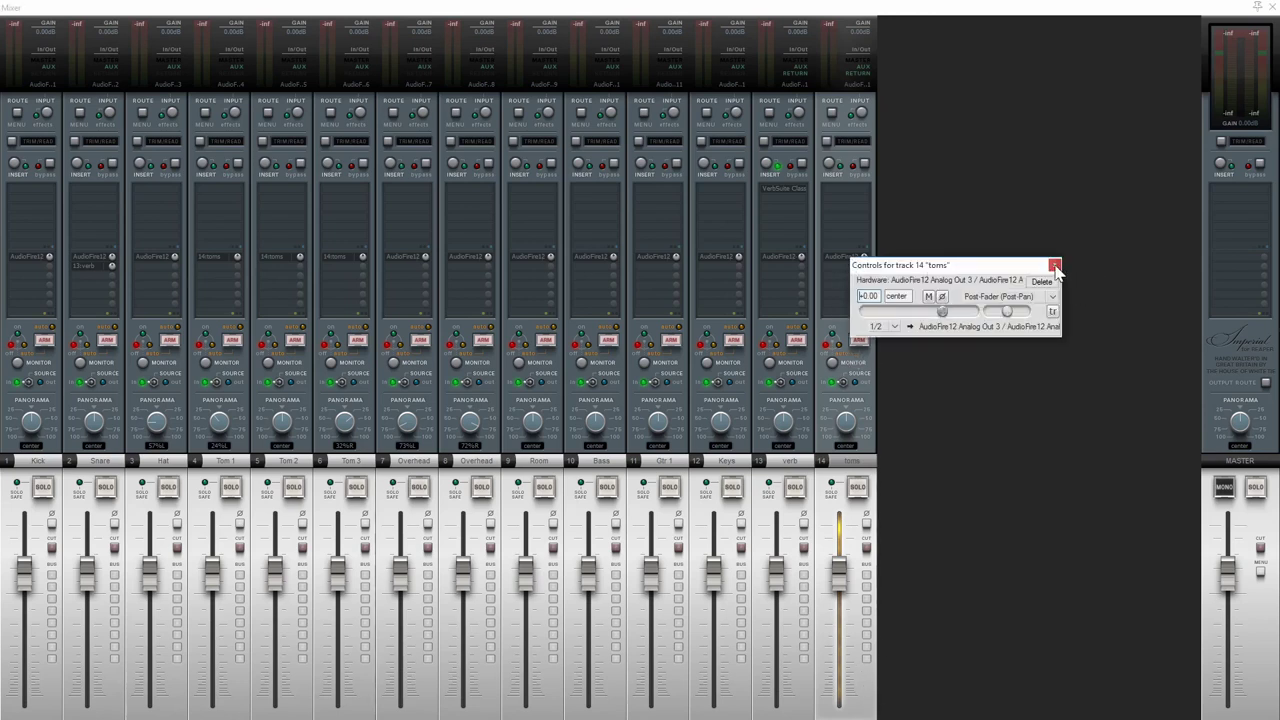
left_click(1054, 265)
left_click_drag(838, 586, 838, 582)
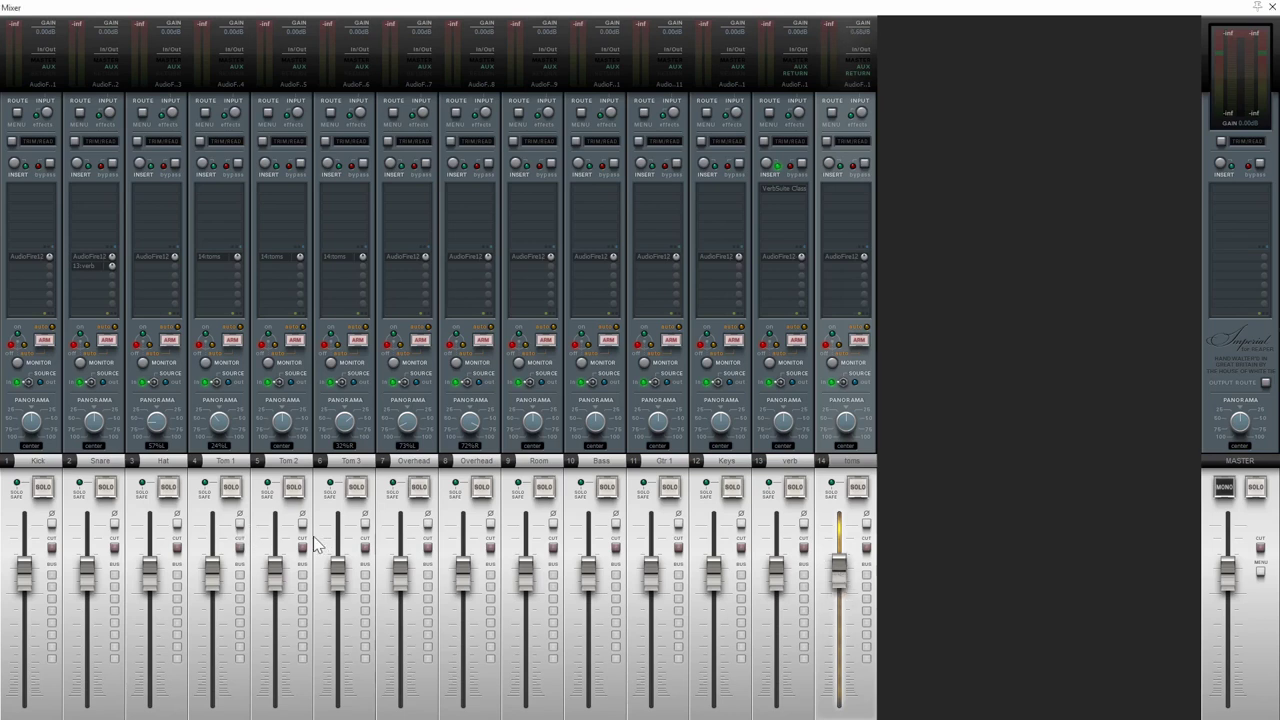